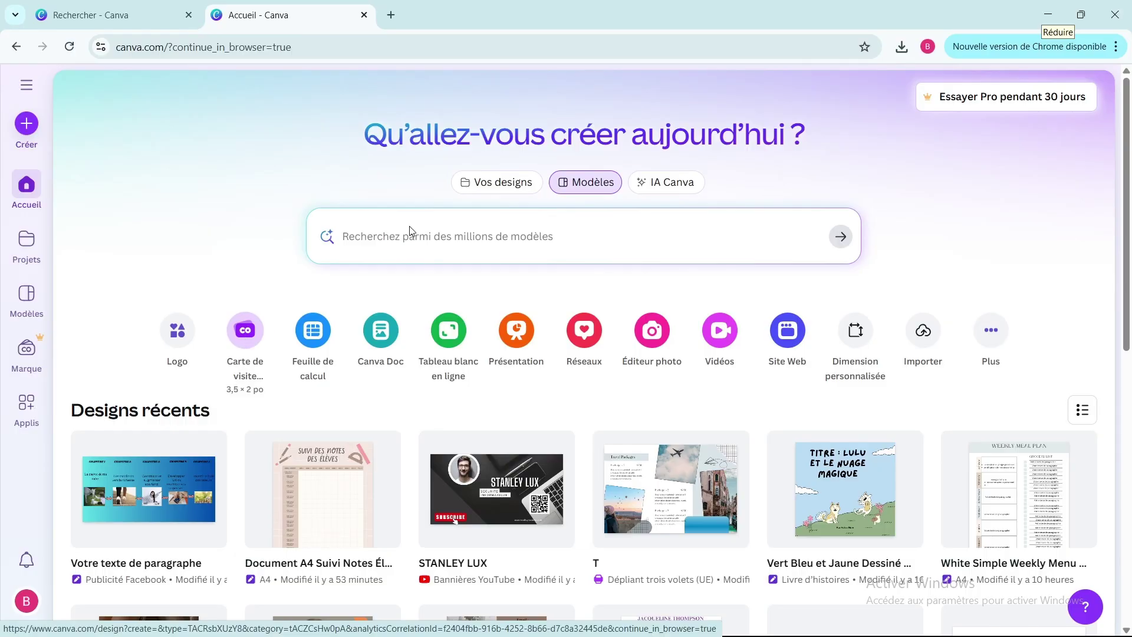
# - Filter your own designs by Type and Catégorie, then switch to the Modèles template gallery
pyautogui.click(498, 183)
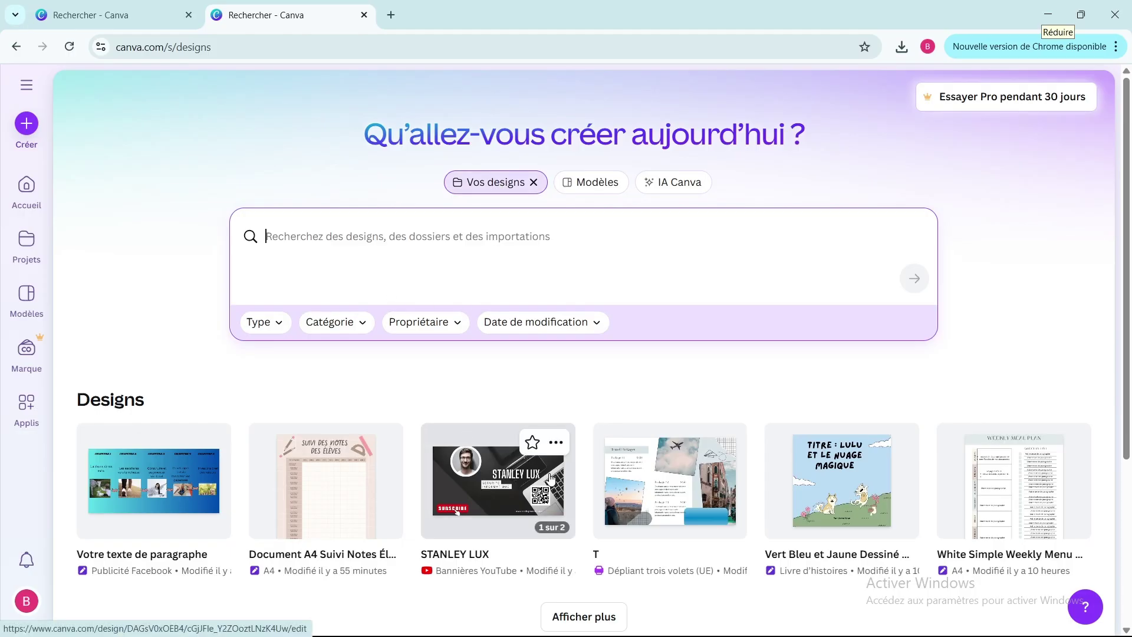
pyautogui.click(277, 326)
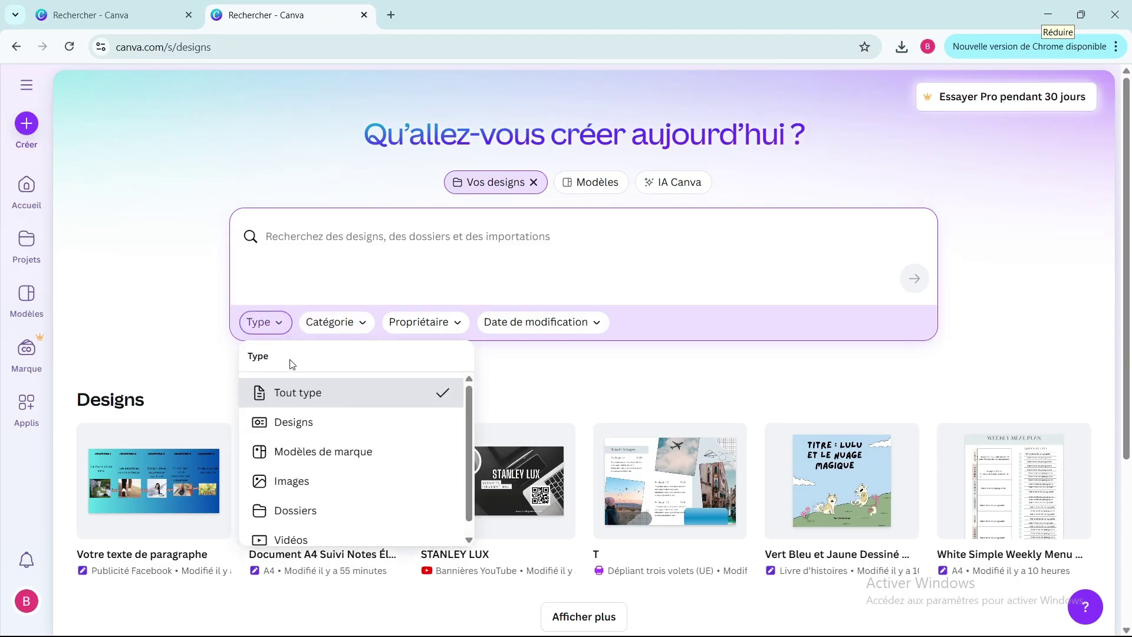
pyautogui.click(348, 323)
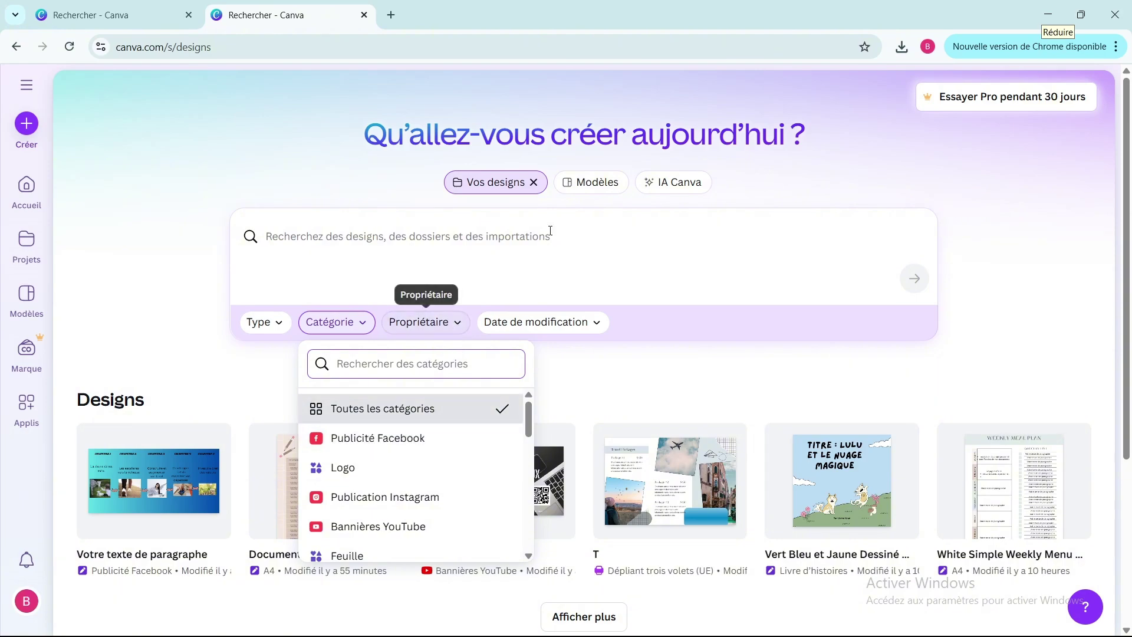
pyautogui.click(600, 183)
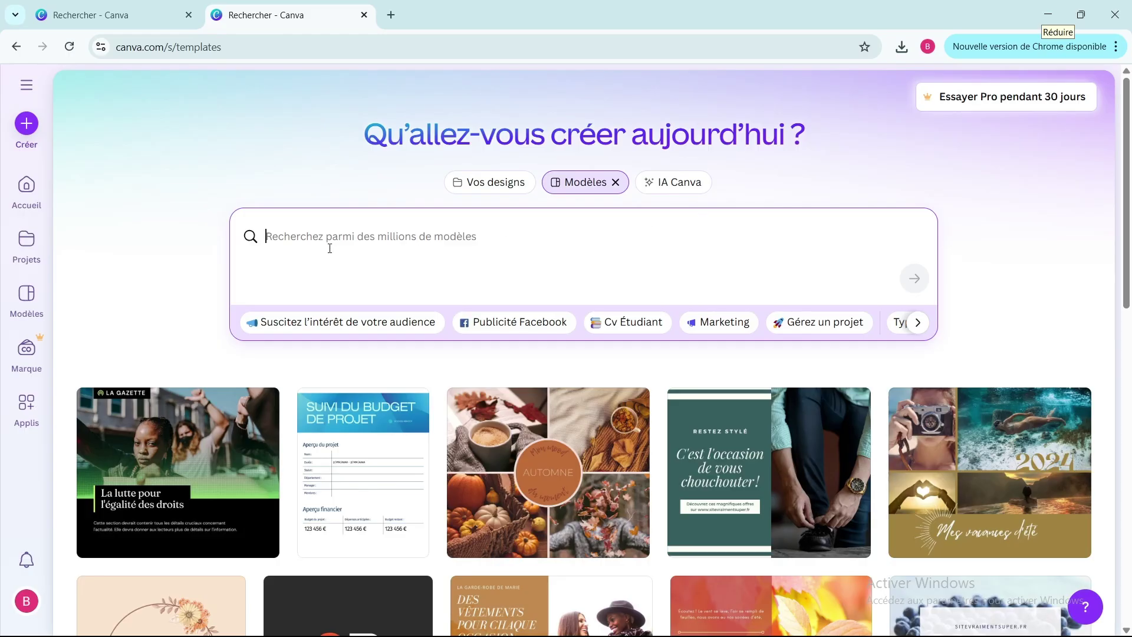
# - Start a new design and search for 'carte de visites' formats
pyautogui.click(27, 135)
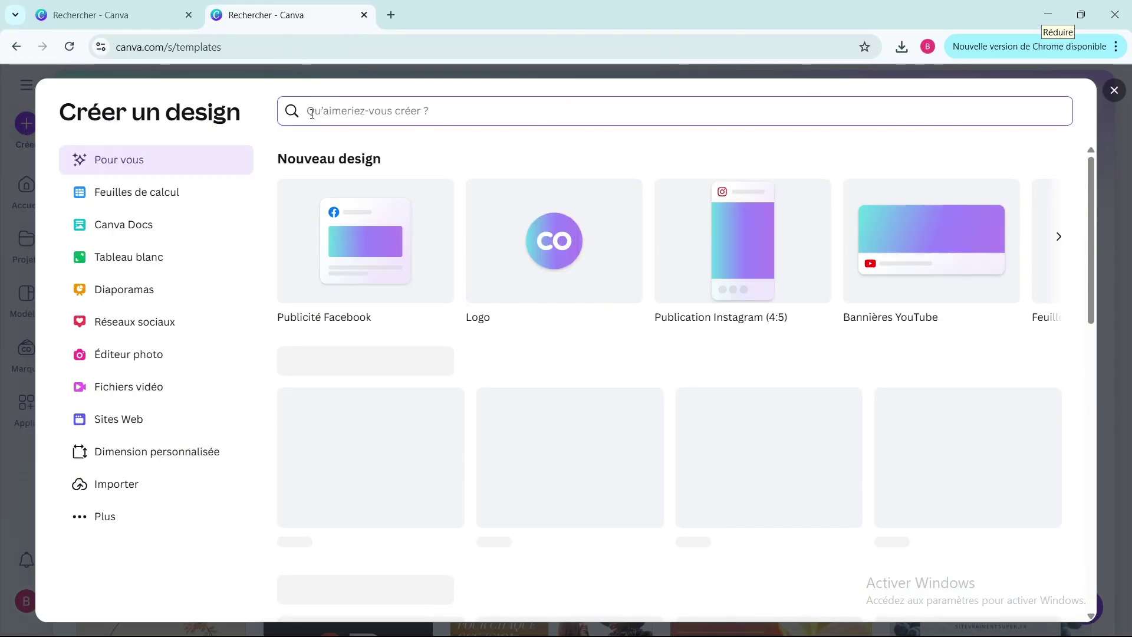
pyautogui.write('carte de visites')
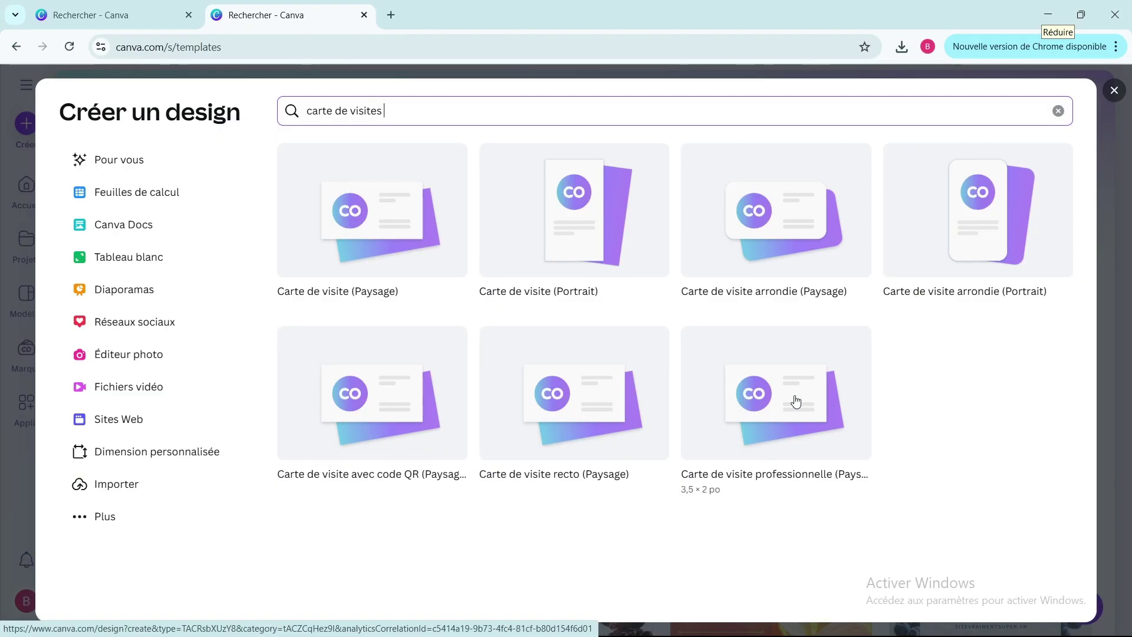
# - Create a blank landscape business card and zoom the view to 197%
pyautogui.click(414, 248)
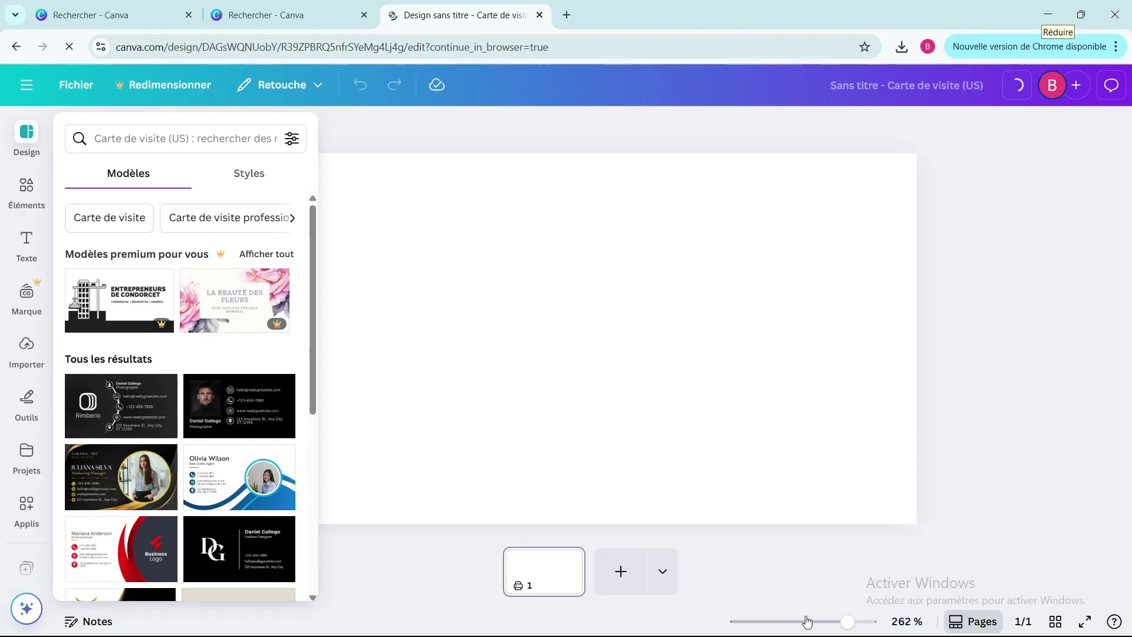
pyautogui.click(827, 622)
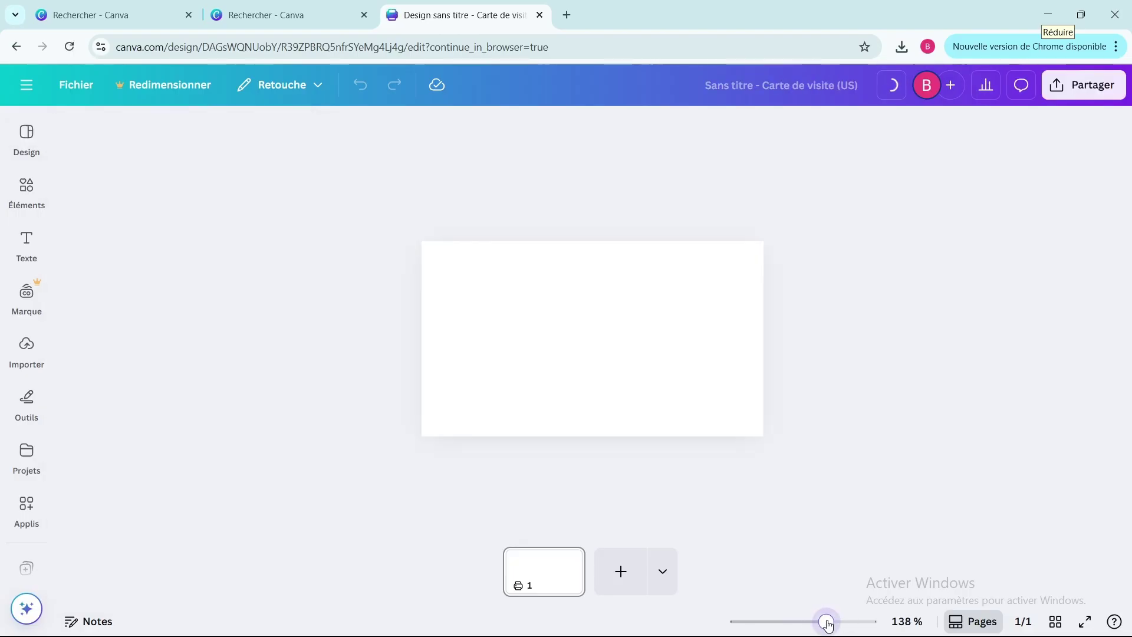
pyautogui.moveTo(828, 624); pyautogui.dragTo(840, 625)
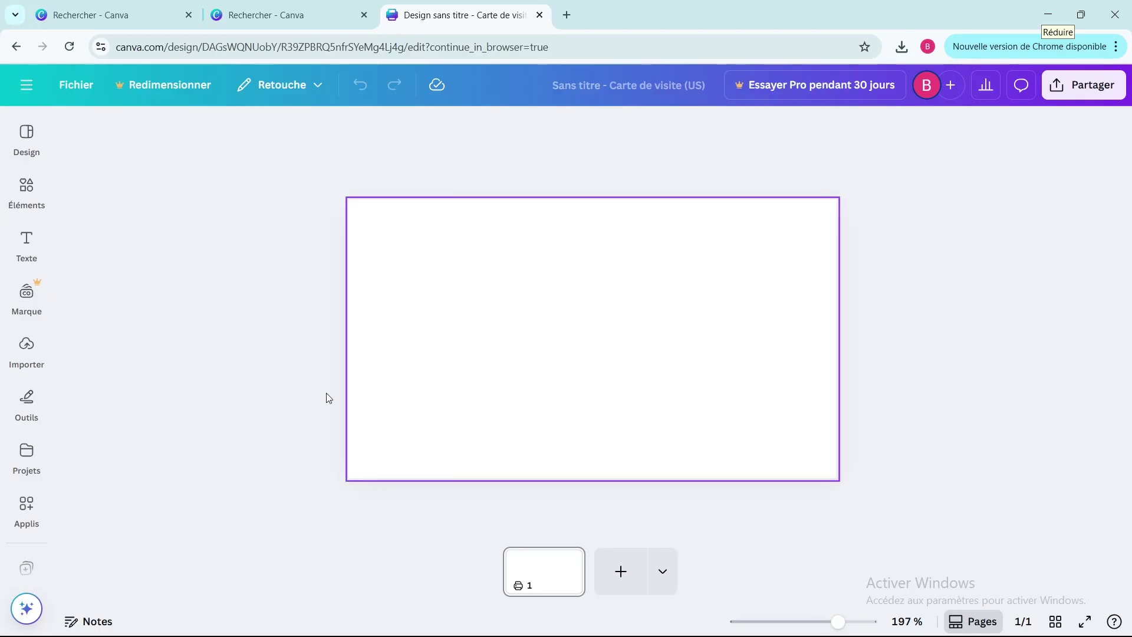
# - Show the business card templates in the Design panel and scroll to the red-and-black one
pyautogui.click(26, 139)
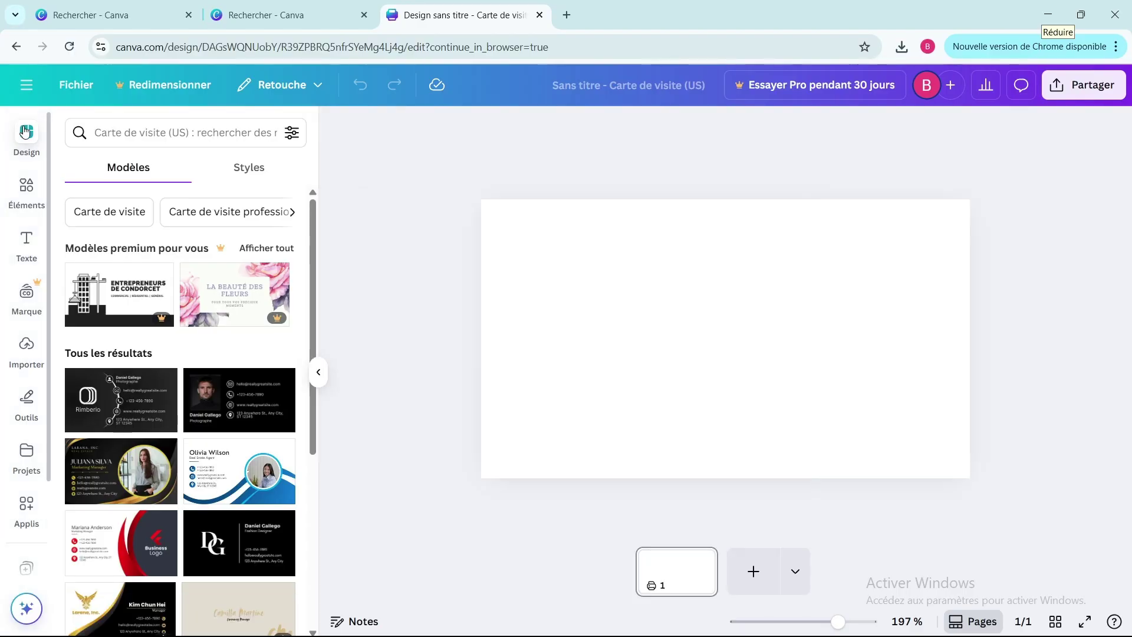
pyautogui.scroll(-3, 209, 297)
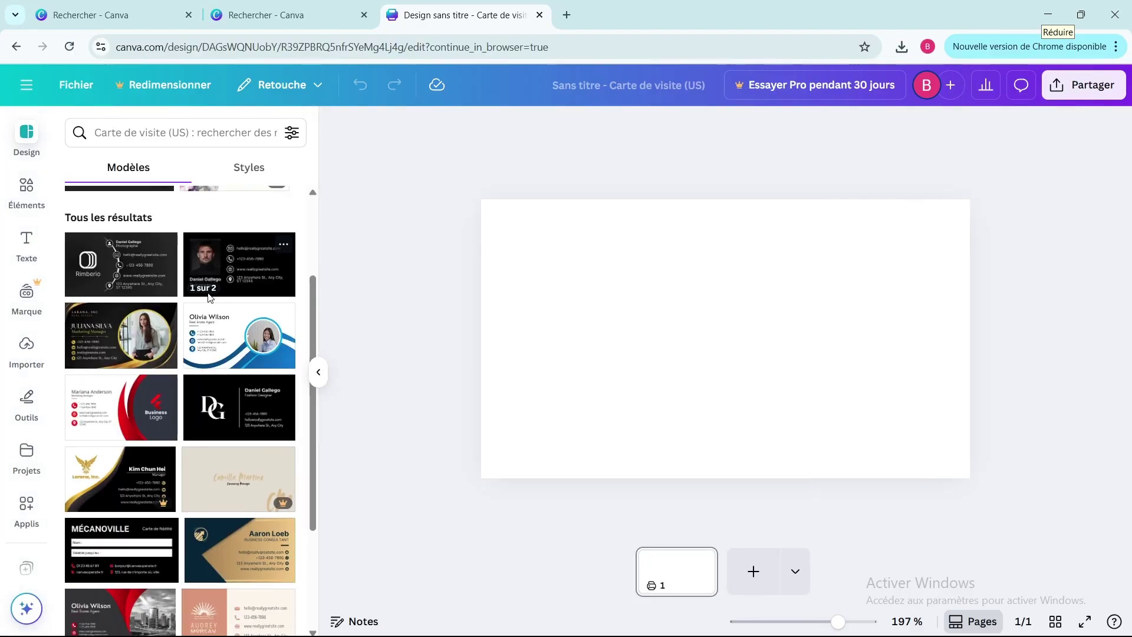
pyautogui.scroll(-1, 209, 297)
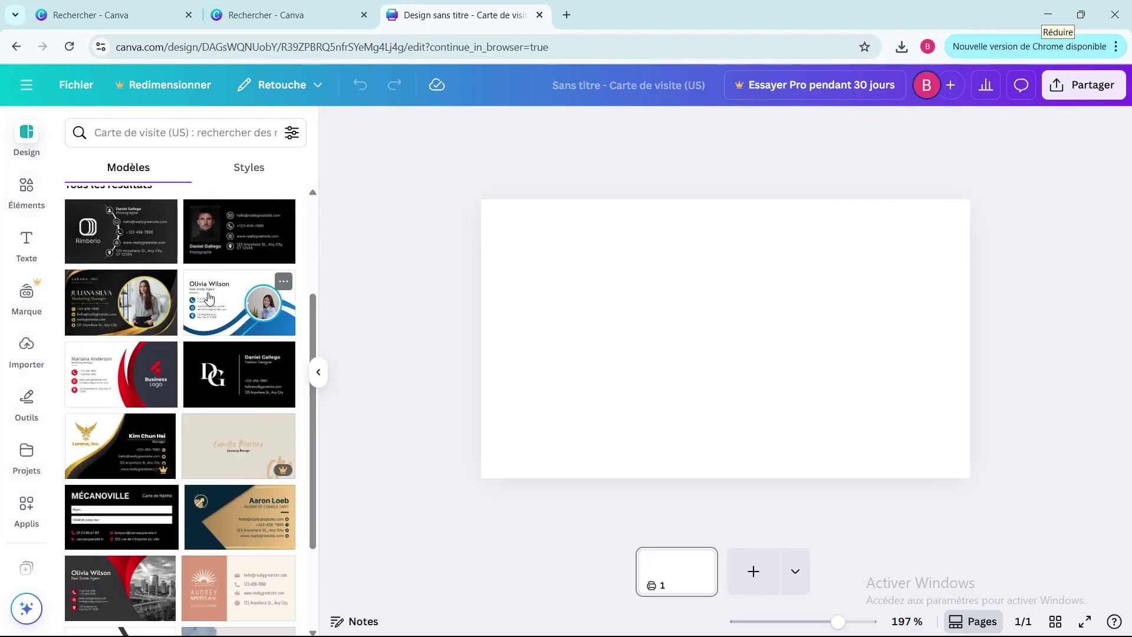
# - Apply the Red Black Creative Modern template front to page 1, then add page 2 with its Business Logo back
pyautogui.click(143, 392)
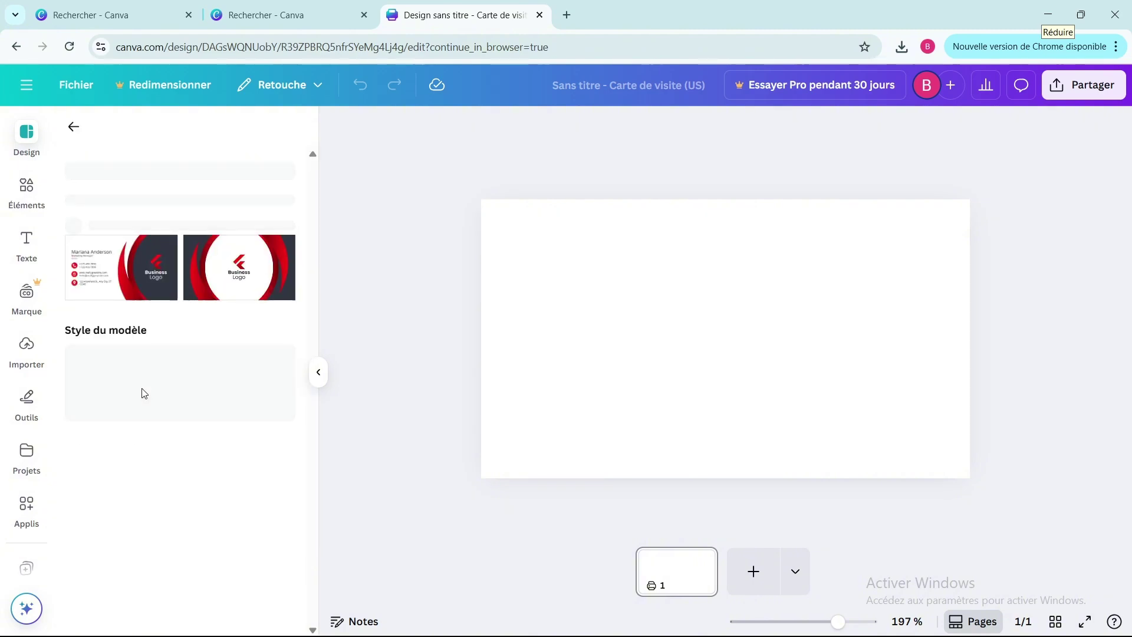
pyautogui.click(129, 341)
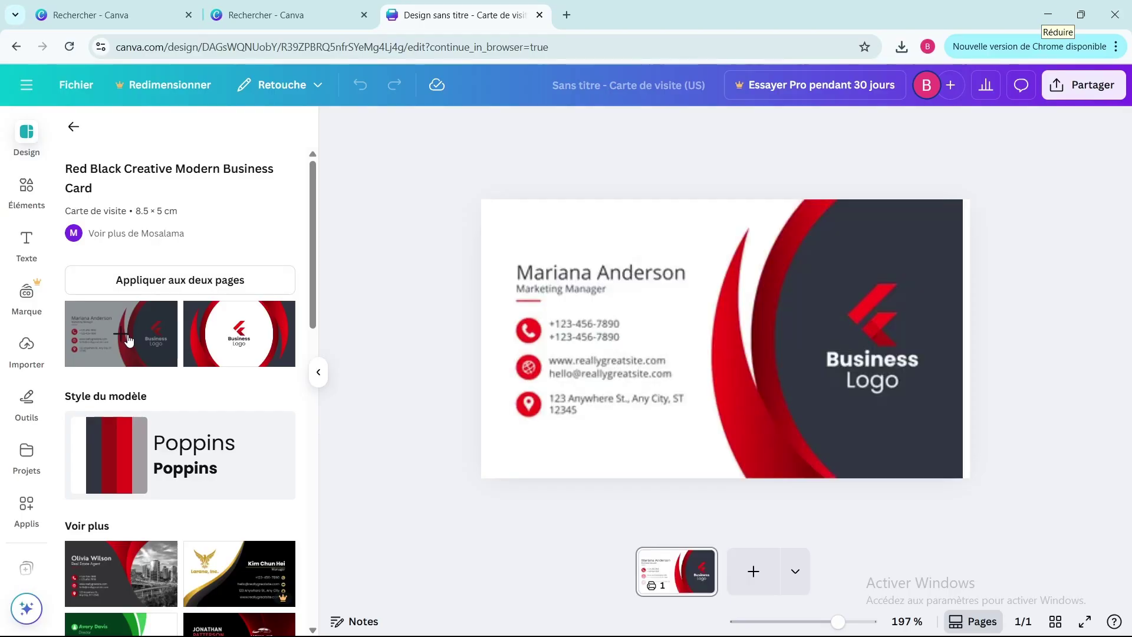
pyautogui.click(754, 571)
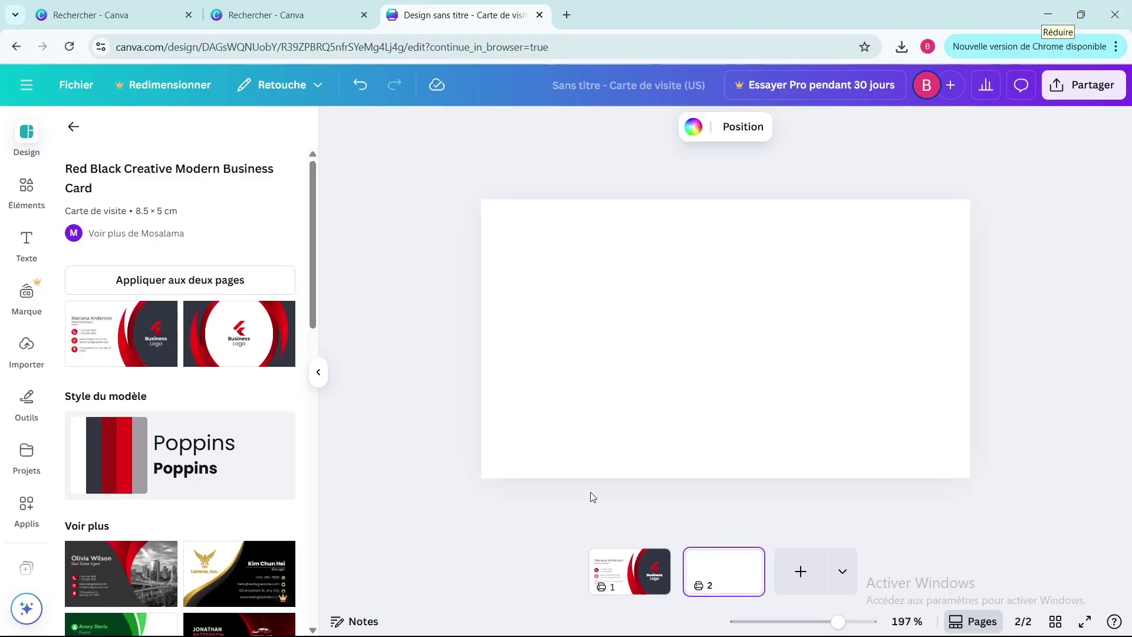
pyautogui.click(266, 337)
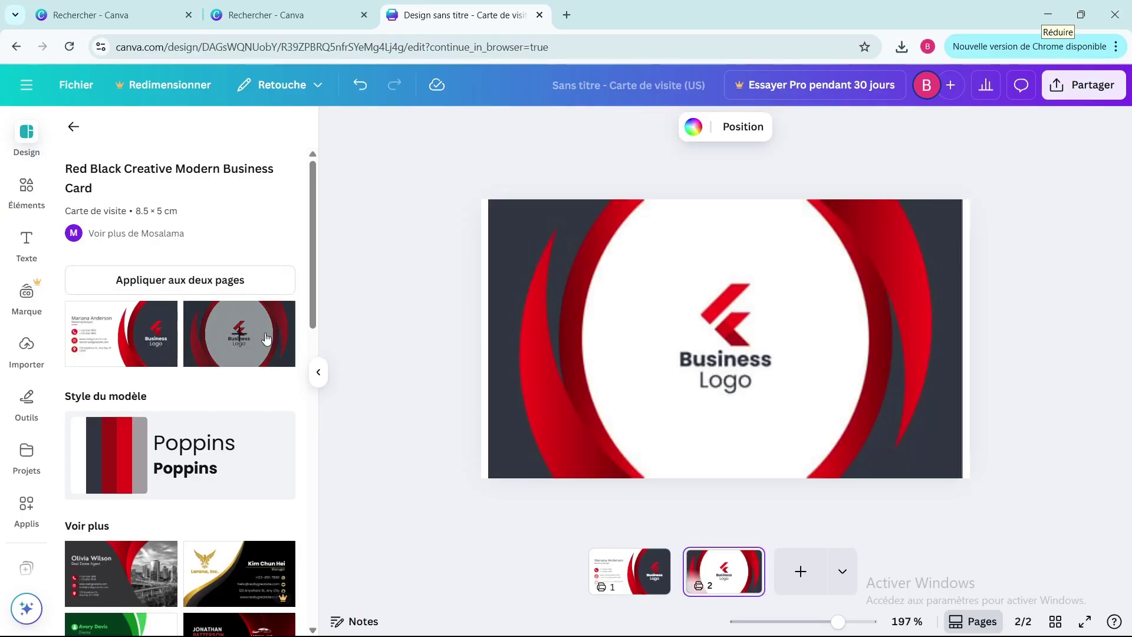
pyautogui.scroll(1, 478, 291)
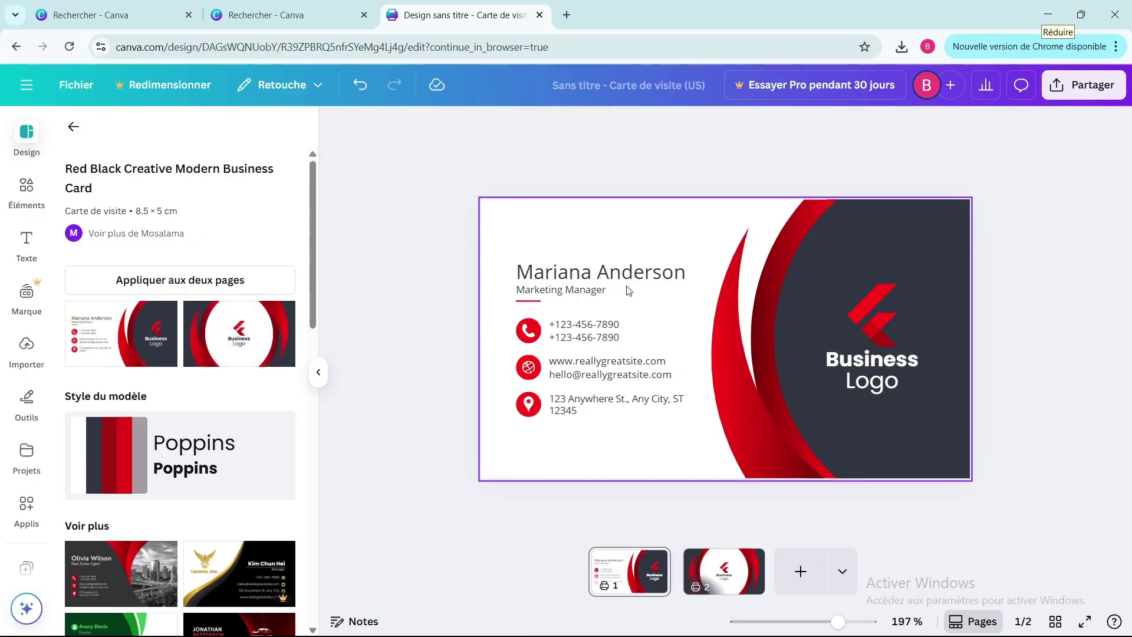
pyautogui.scroll(-1, 629, 289)
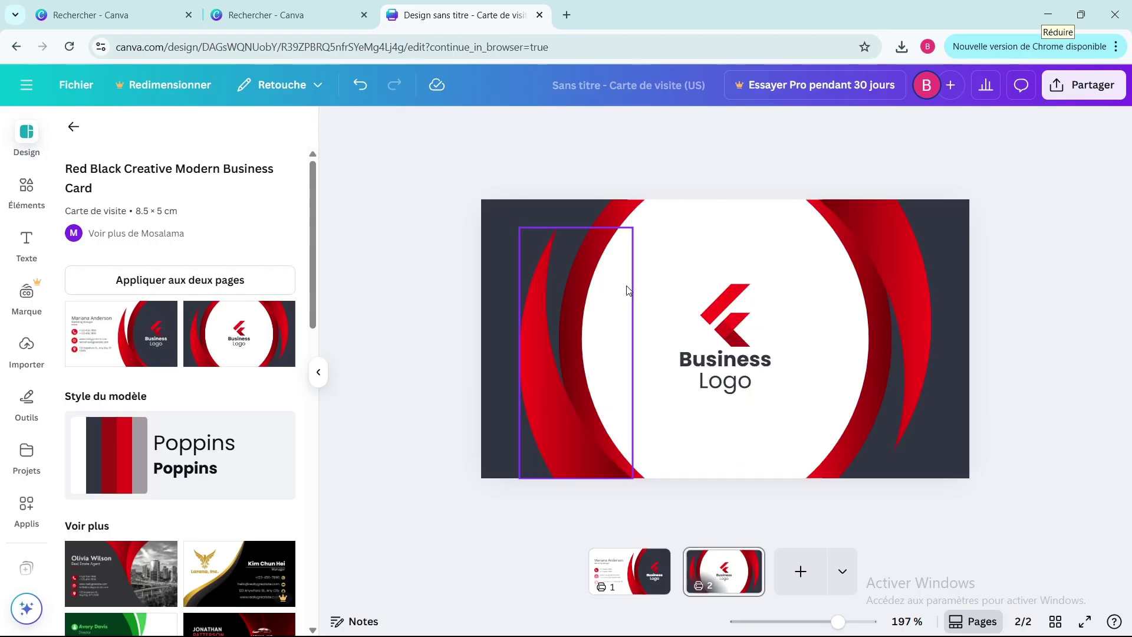
pyautogui.scroll(1, 629, 289)
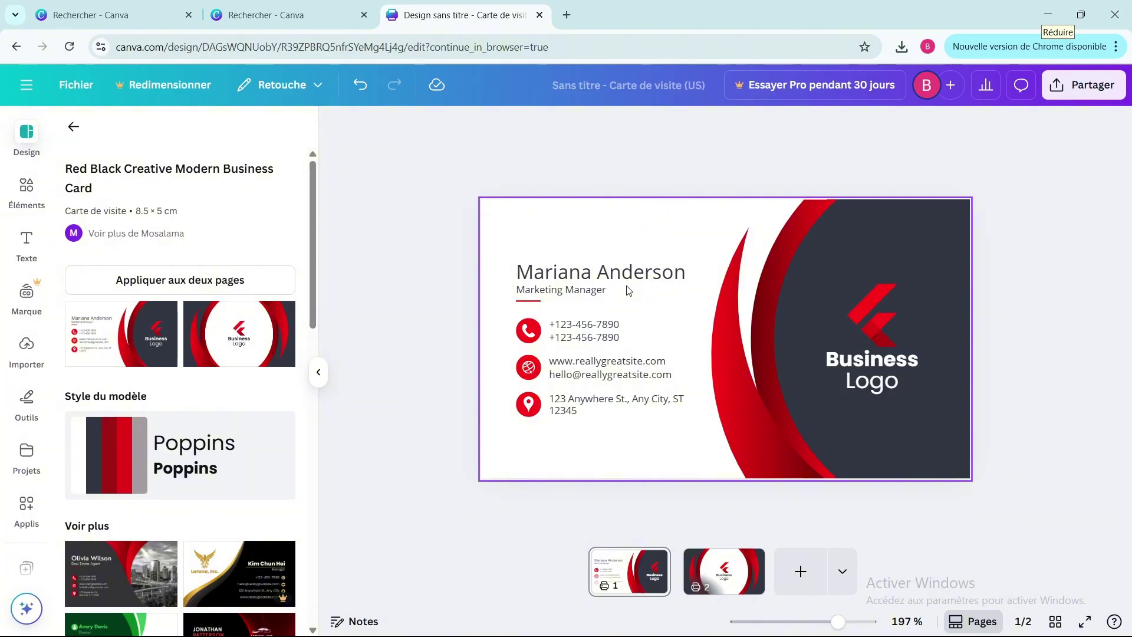
pyautogui.click(667, 274)
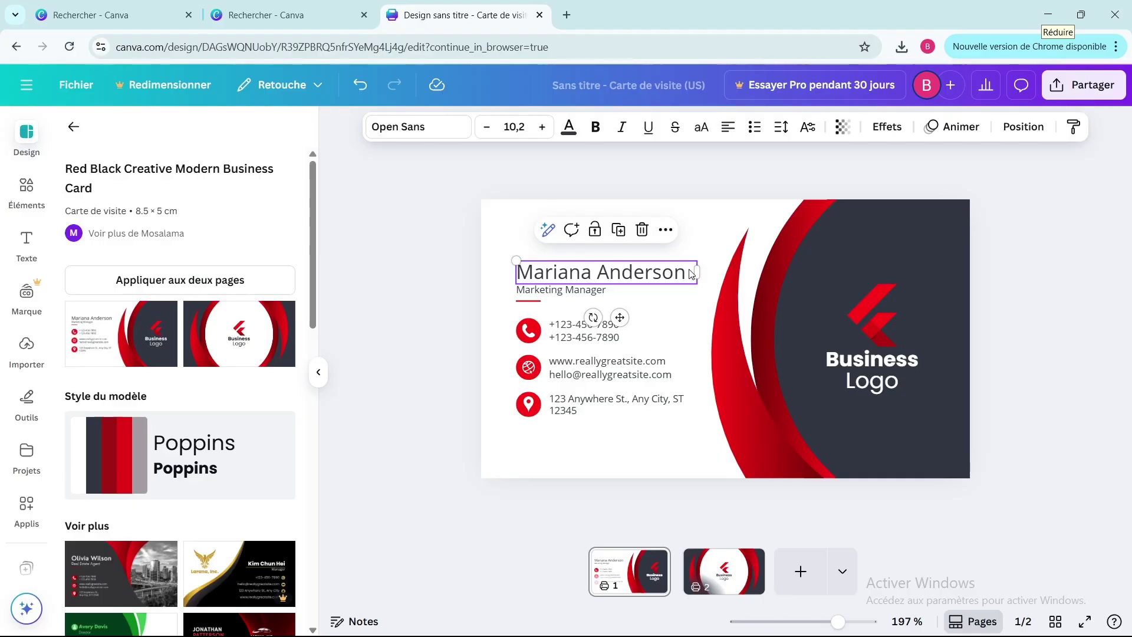
pyautogui.click(689, 269)
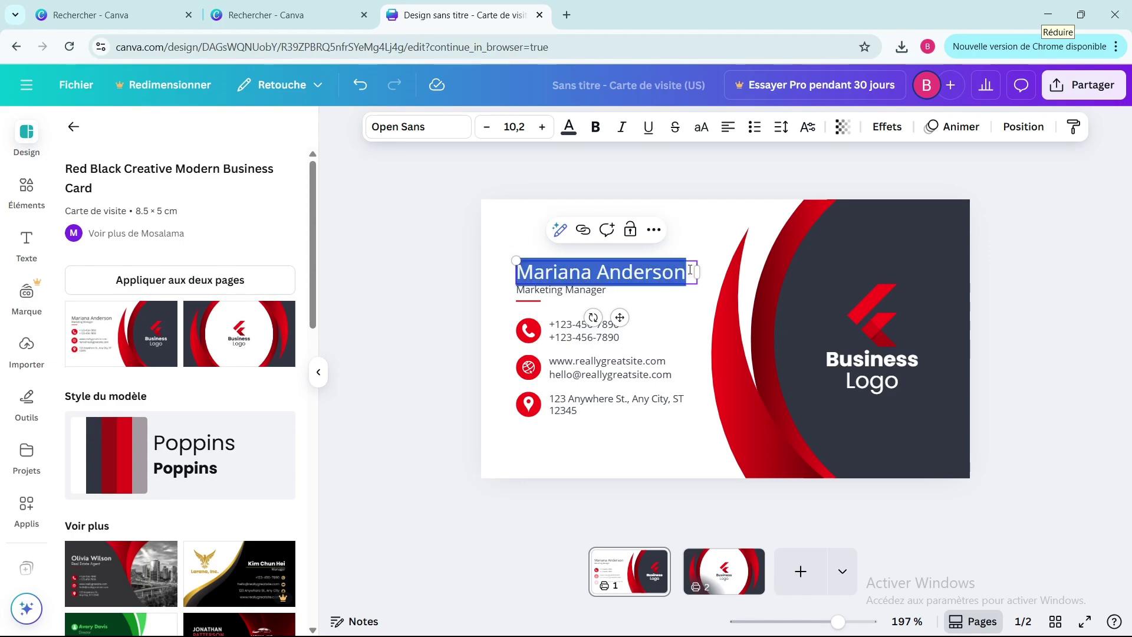
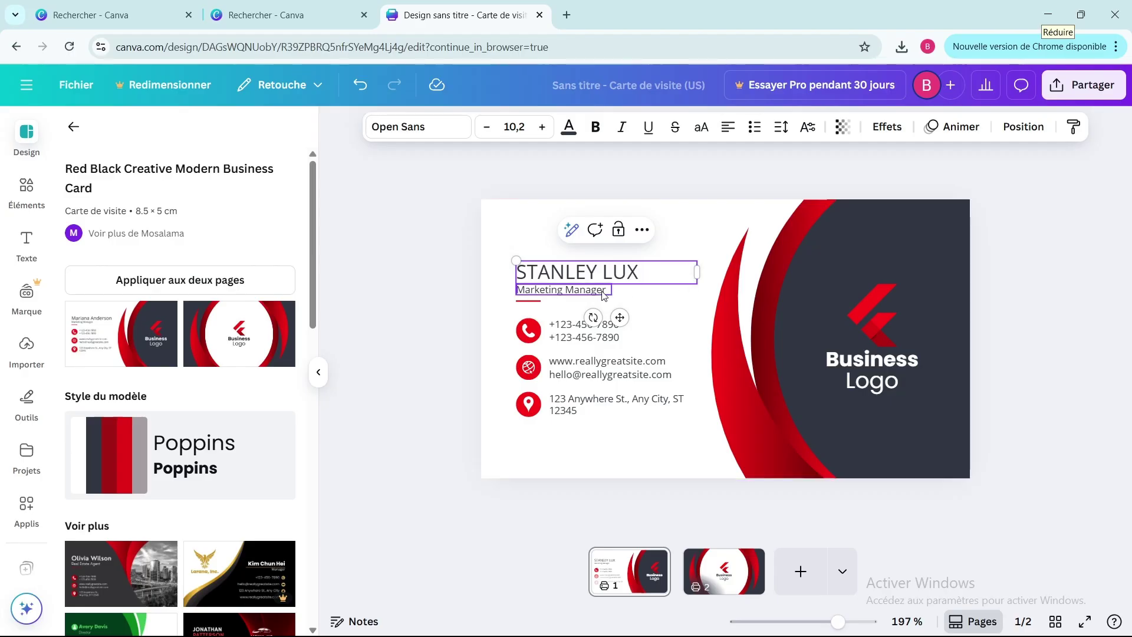
pyautogui.click(603, 292)
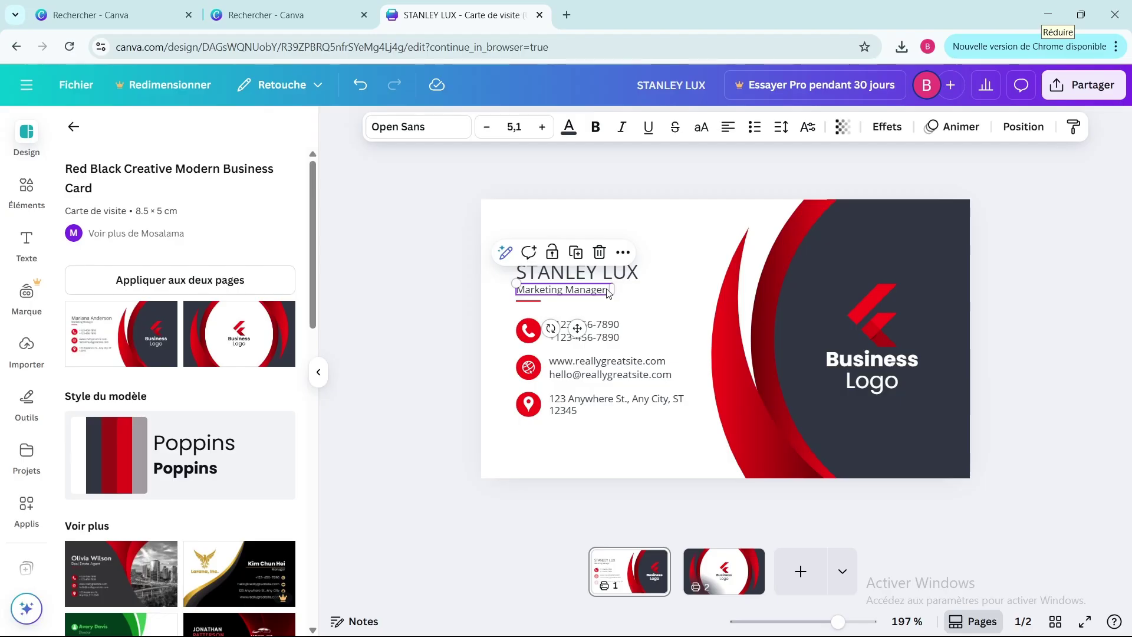
pyautogui.write('SECURITE WEB')
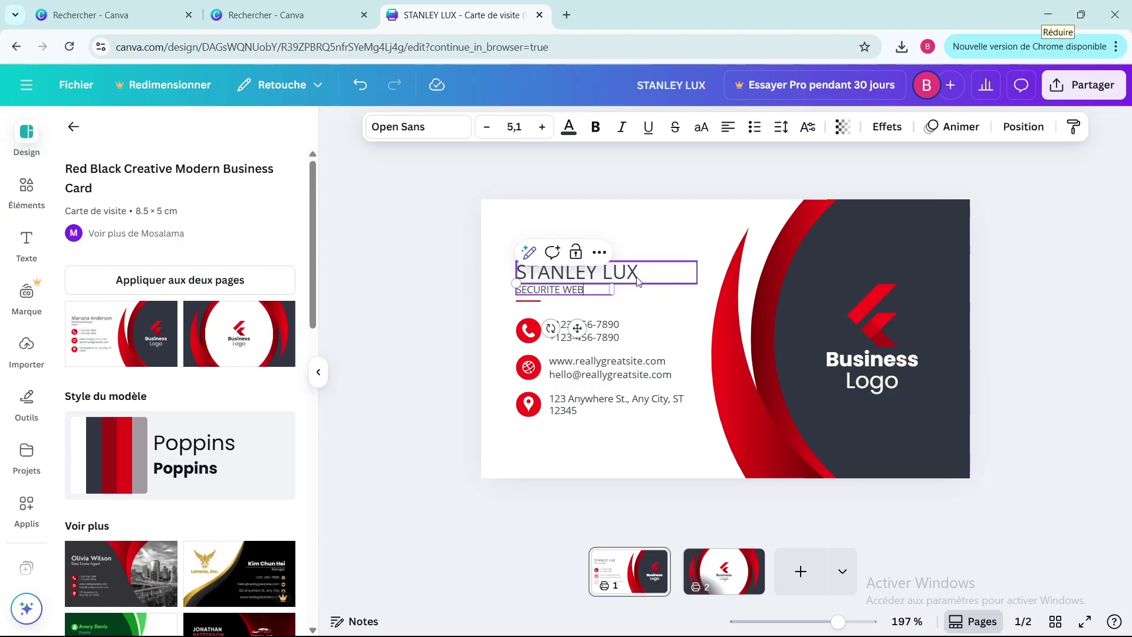
pyautogui.doubleClick(637, 275)
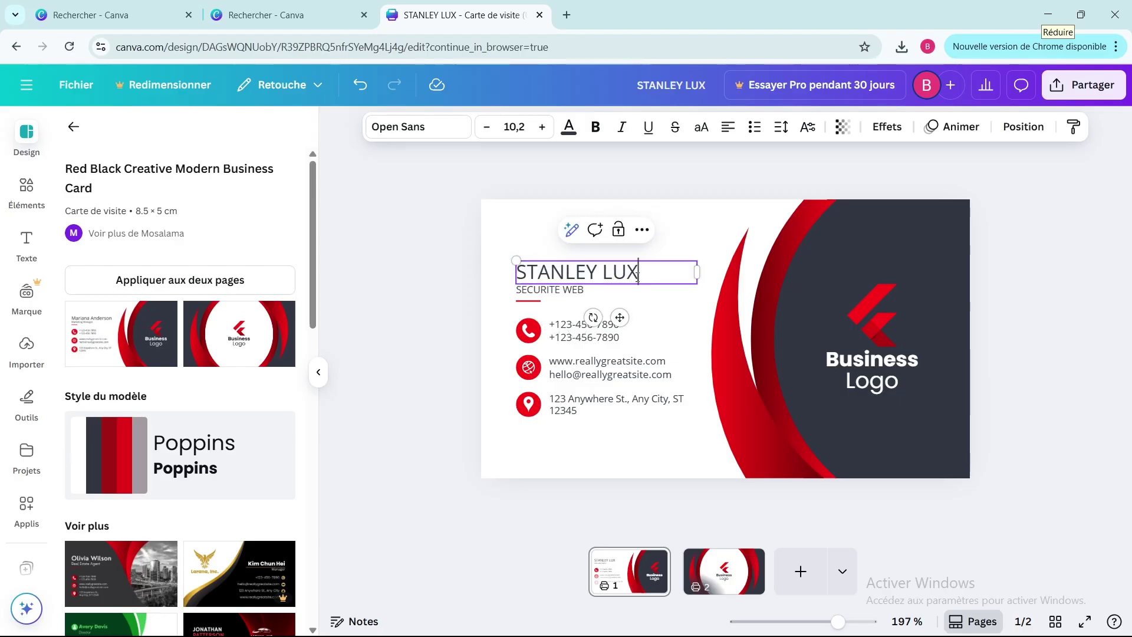
pyautogui.moveTo(637, 275); pyautogui.dragTo(511, 283)
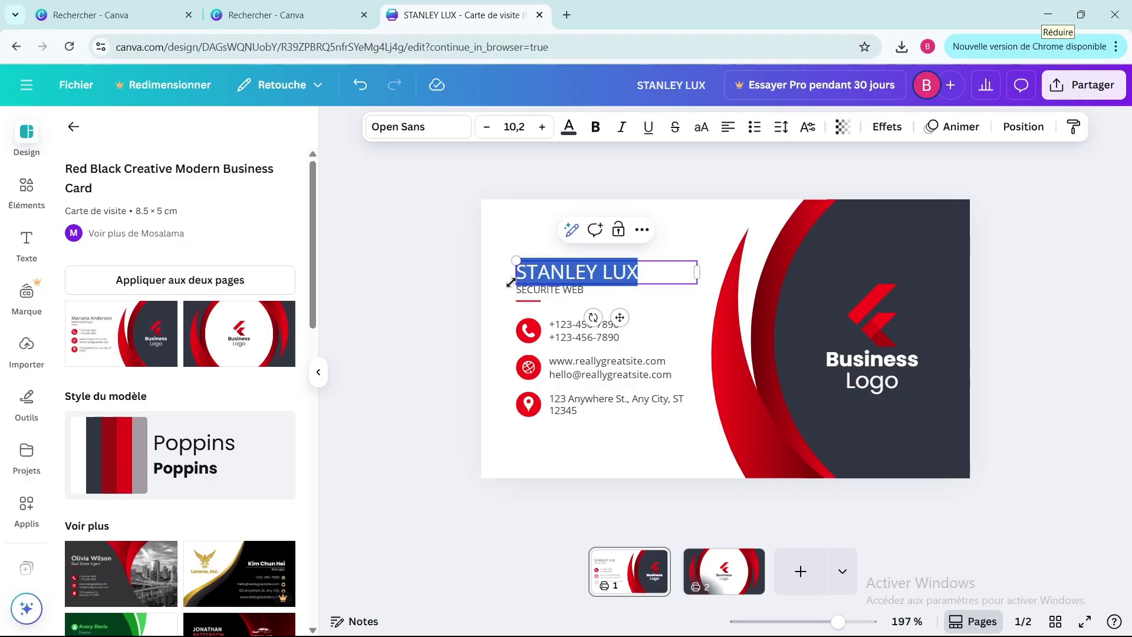
pyautogui.click(435, 134)
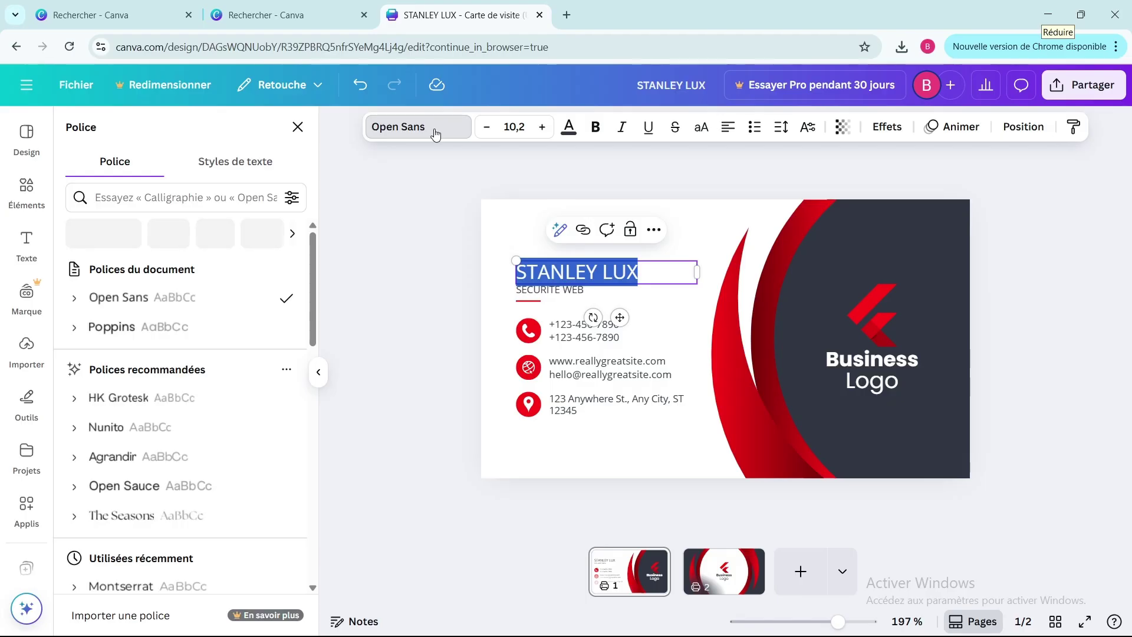
pyautogui.scroll(-5, 135, 510)
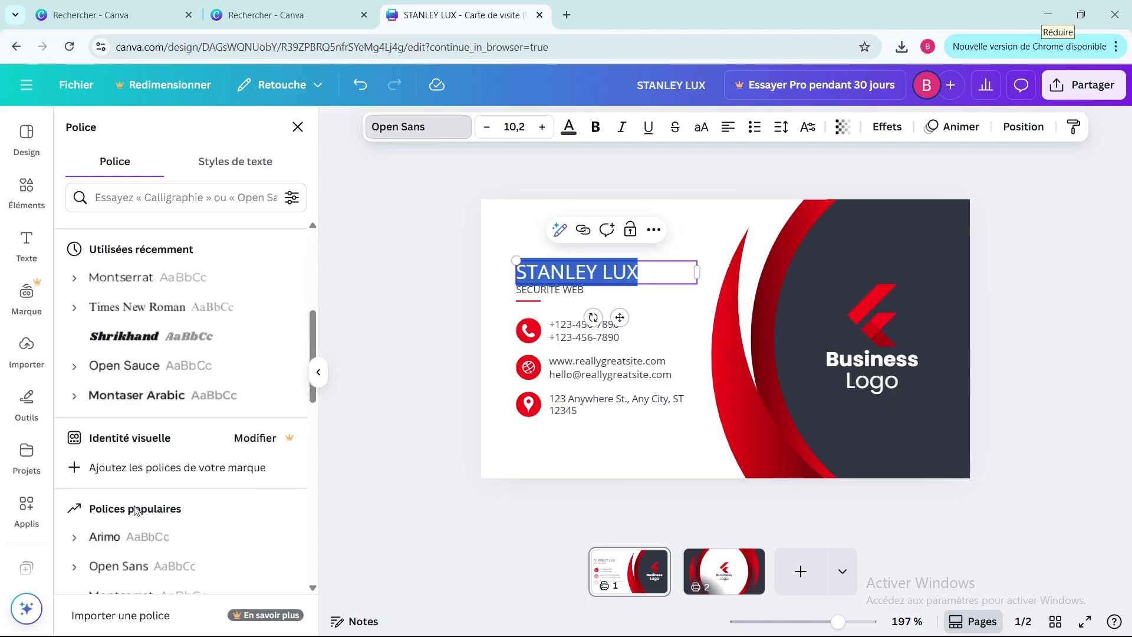
pyautogui.scroll(-1, 135, 511)
pyautogui.click(121, 316)
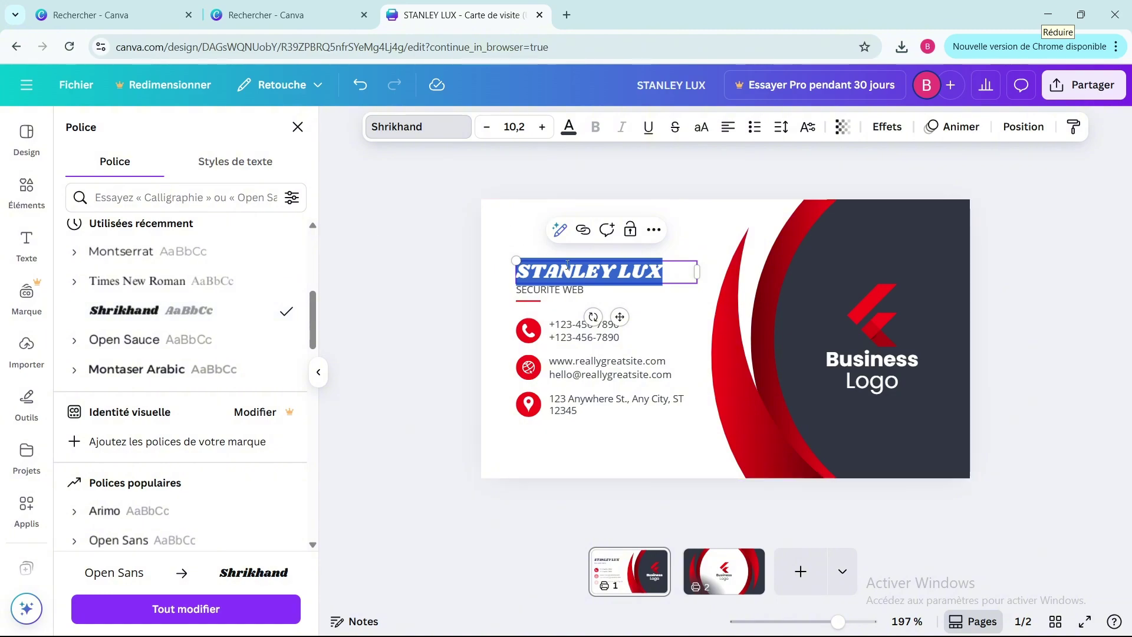
pyautogui.click(651, 311)
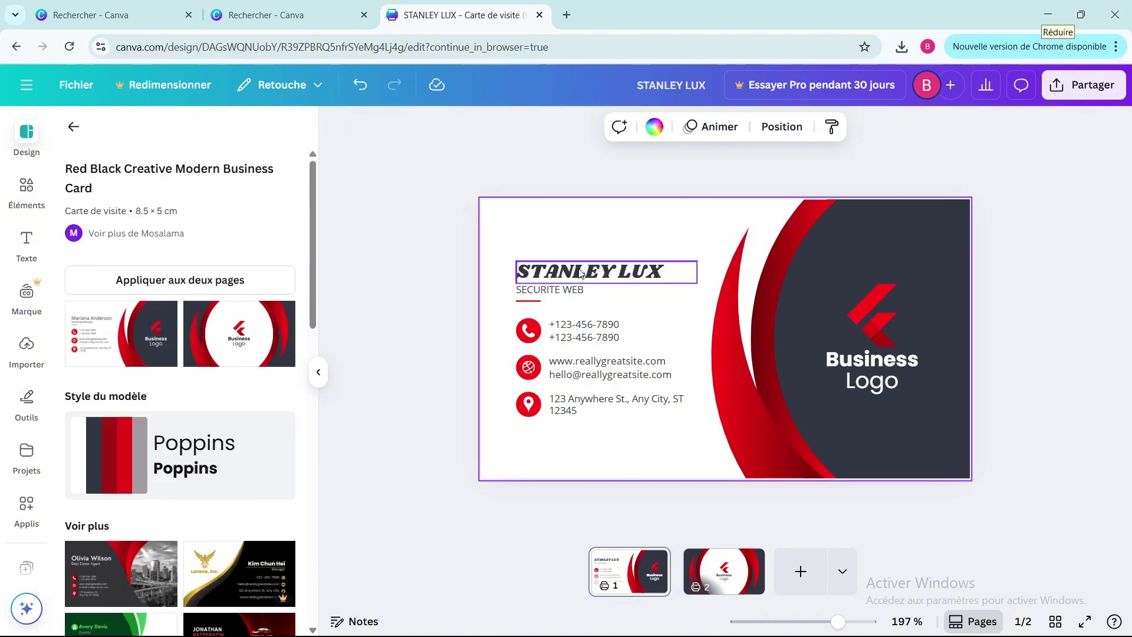
pyautogui.moveTo(581, 273); pyautogui.dragTo(580, 237)
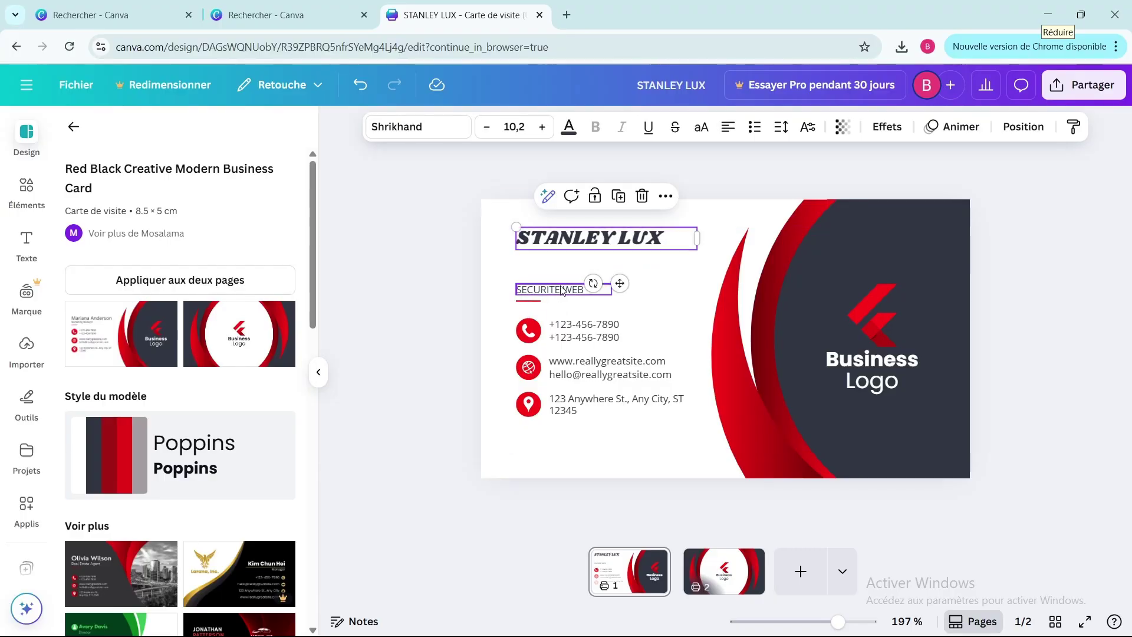
# - Move SECURITE WEB up and to the right and set it in the Anton font
pyautogui.click(562, 288)
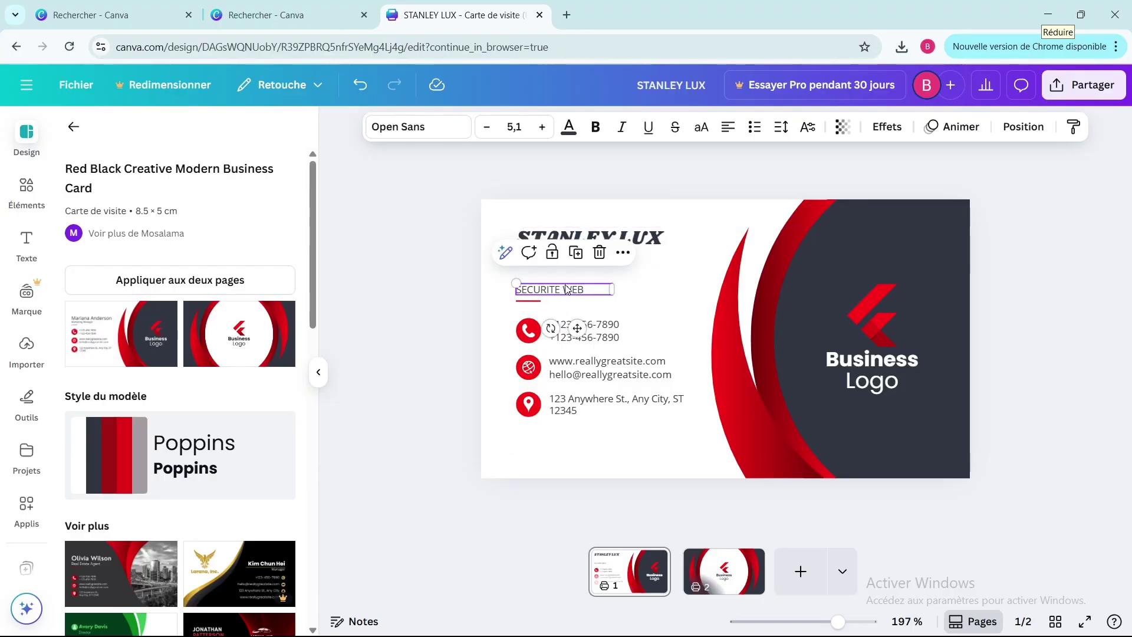
pyautogui.moveTo(566, 289); pyautogui.dragTo(589, 272)
pyautogui.doubleClick(572, 274)
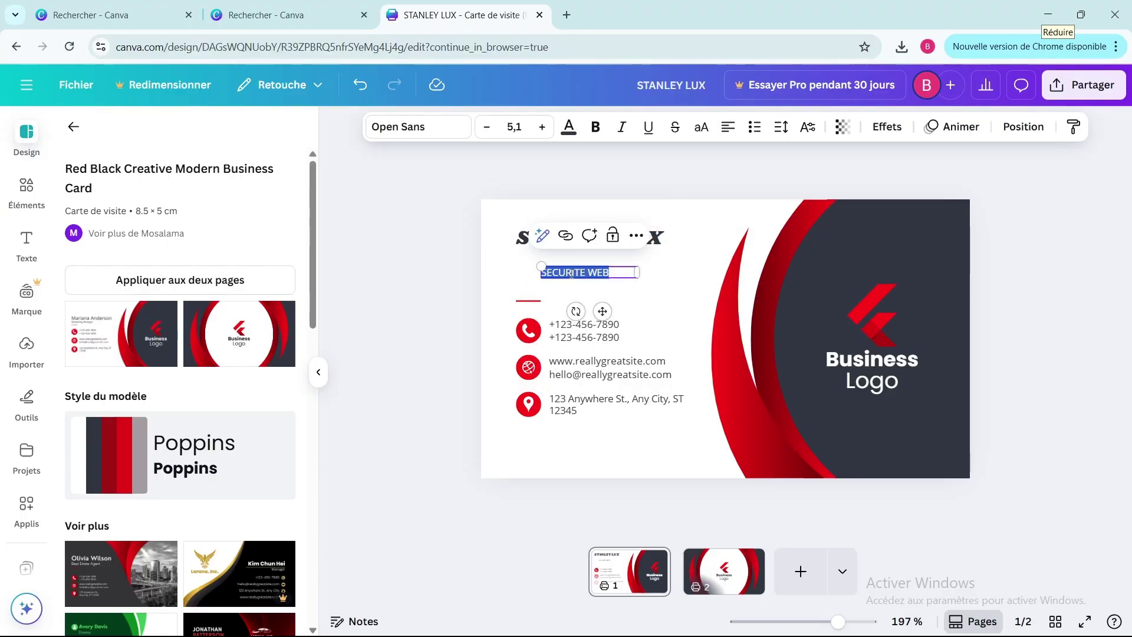
pyautogui.click(451, 127)
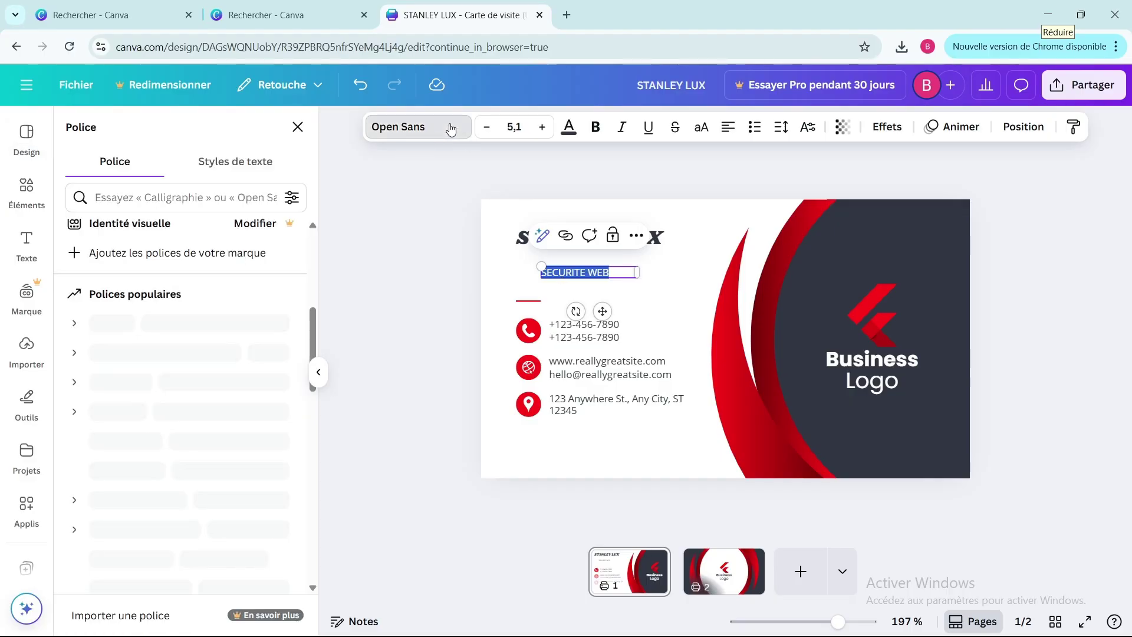
pyautogui.scroll(-1, 152, 430)
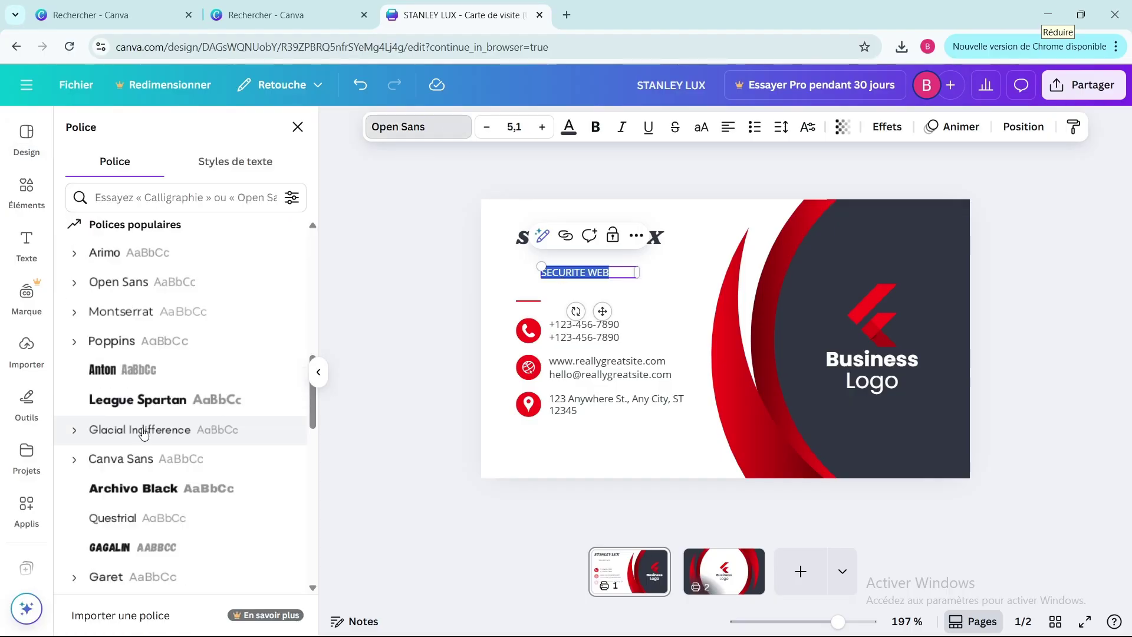
pyautogui.scroll(1, 150, 333)
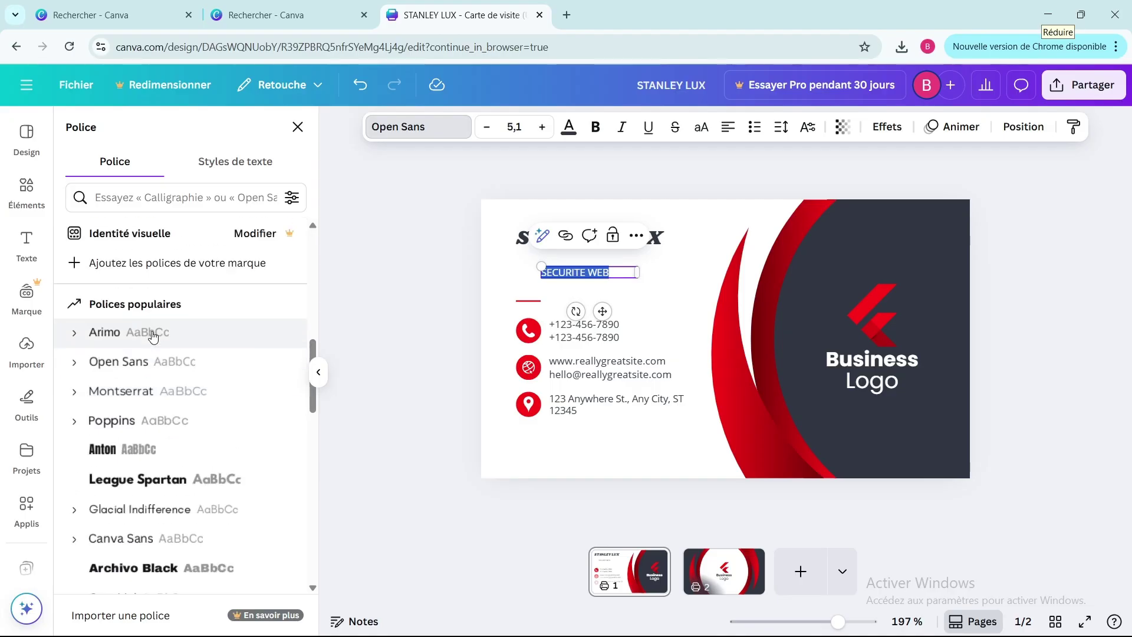
pyautogui.scroll(1, 130, 373)
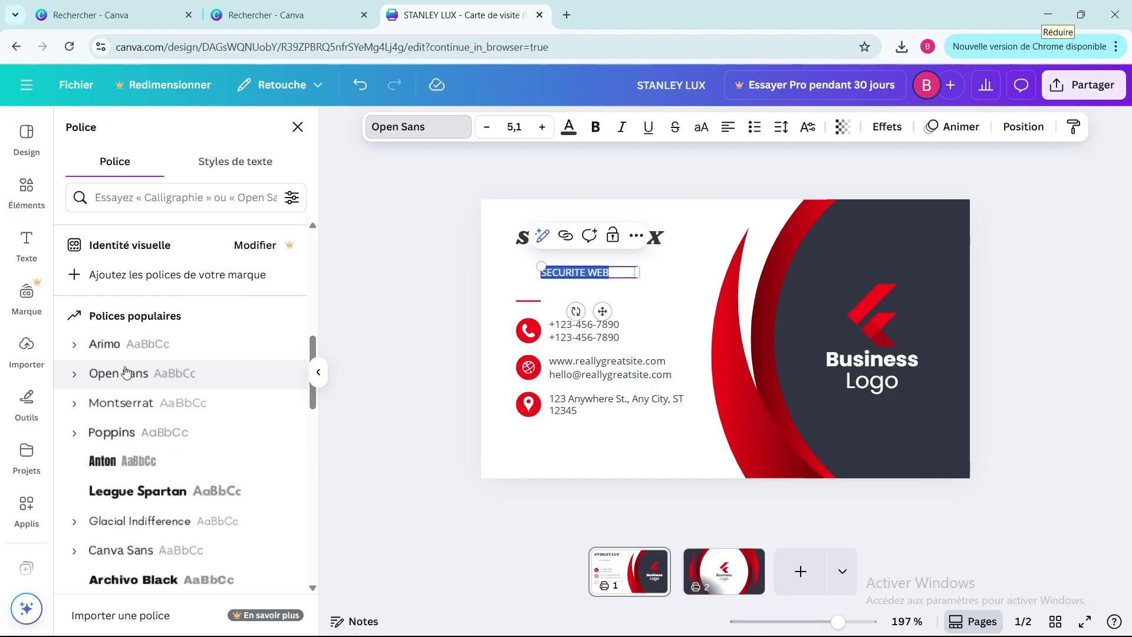
pyautogui.scroll(-1, 126, 370)
pyautogui.scroll(2, 127, 373)
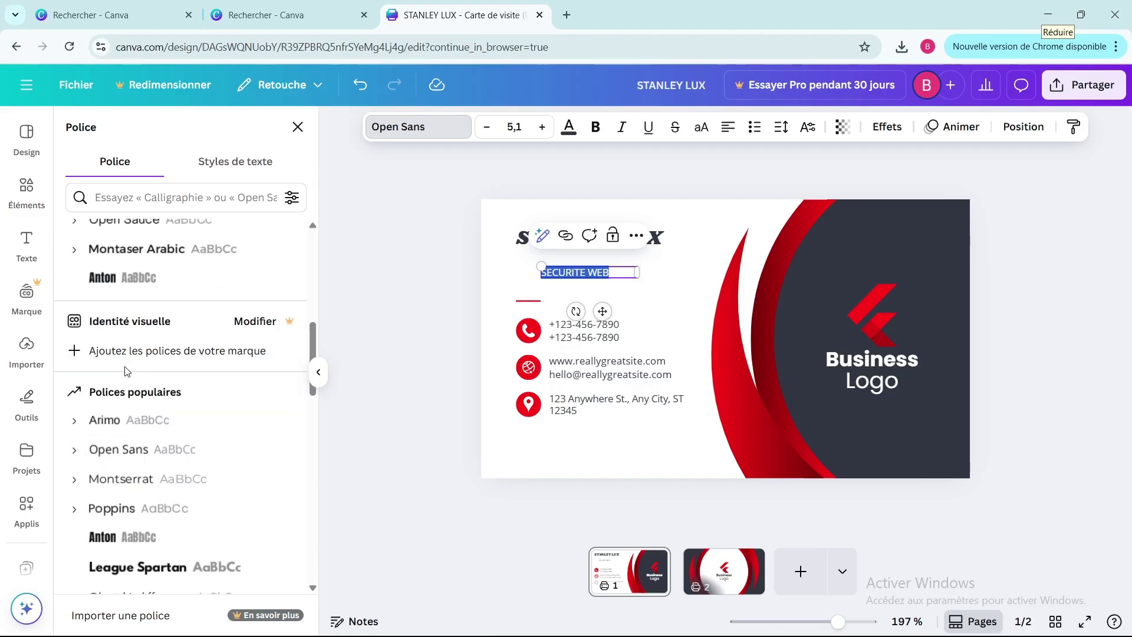
pyautogui.click(115, 286)
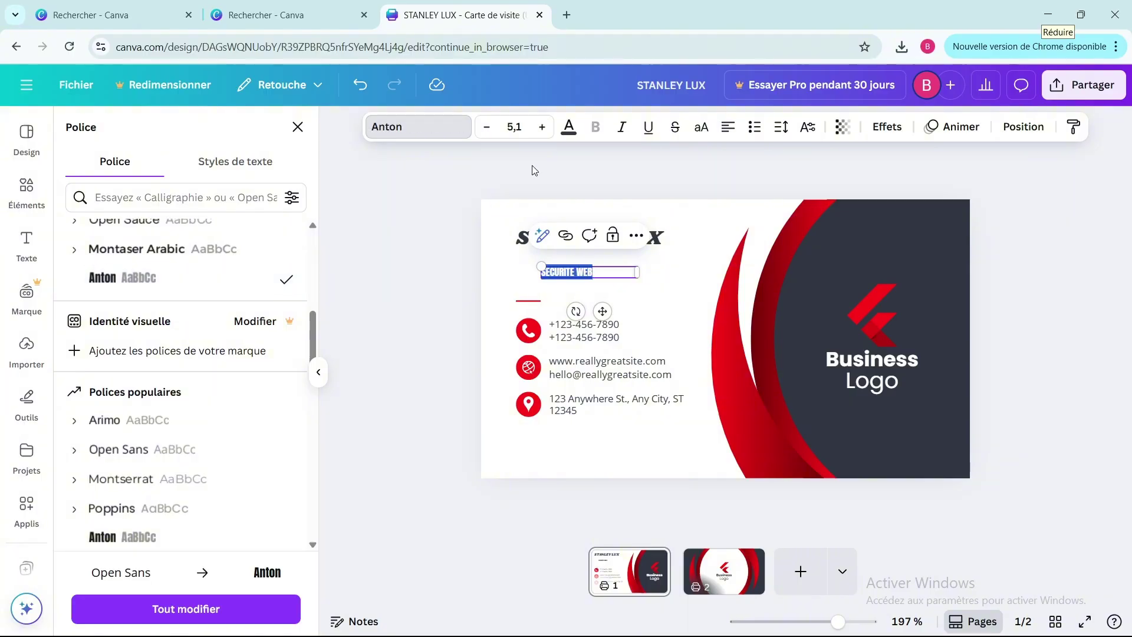
# - Make SECURITE WEB size 9,1 and dark red
pyautogui.click(543, 129)
pyautogui.click(544, 128)
pyautogui.click(543, 128)
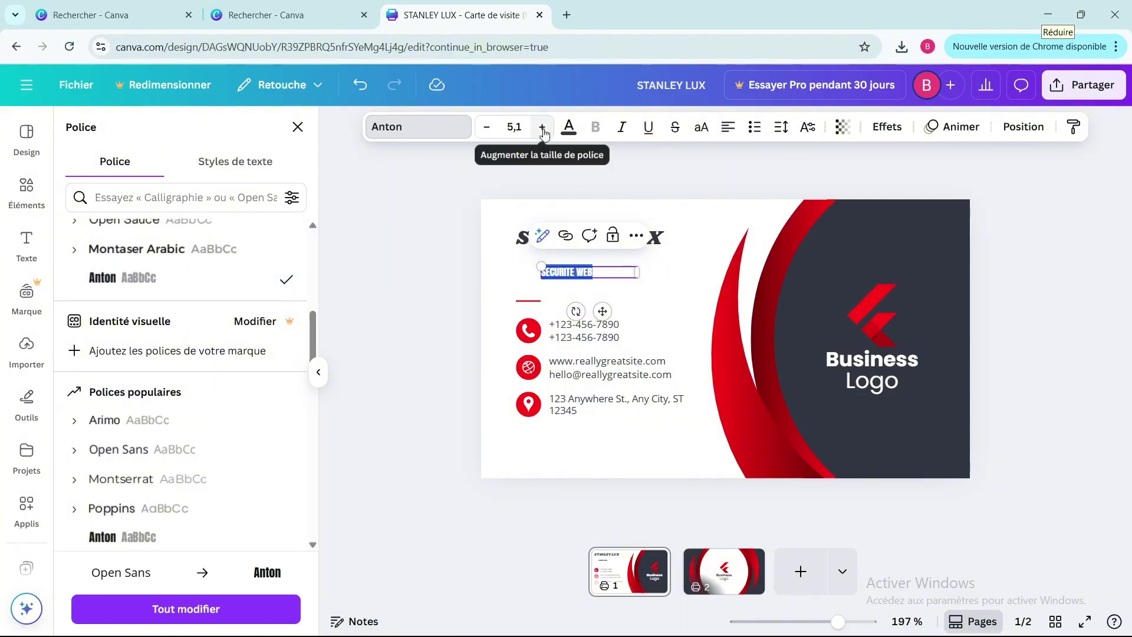
pyautogui.click(544, 129)
pyautogui.click(542, 128)
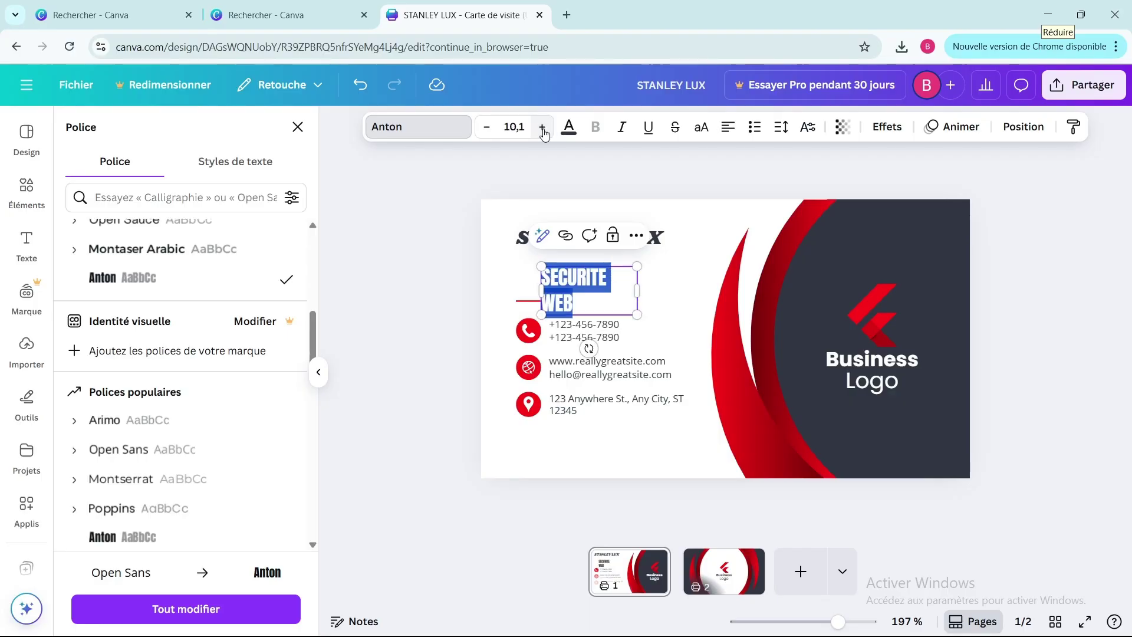
pyautogui.hotkey('ctrl', 'z')
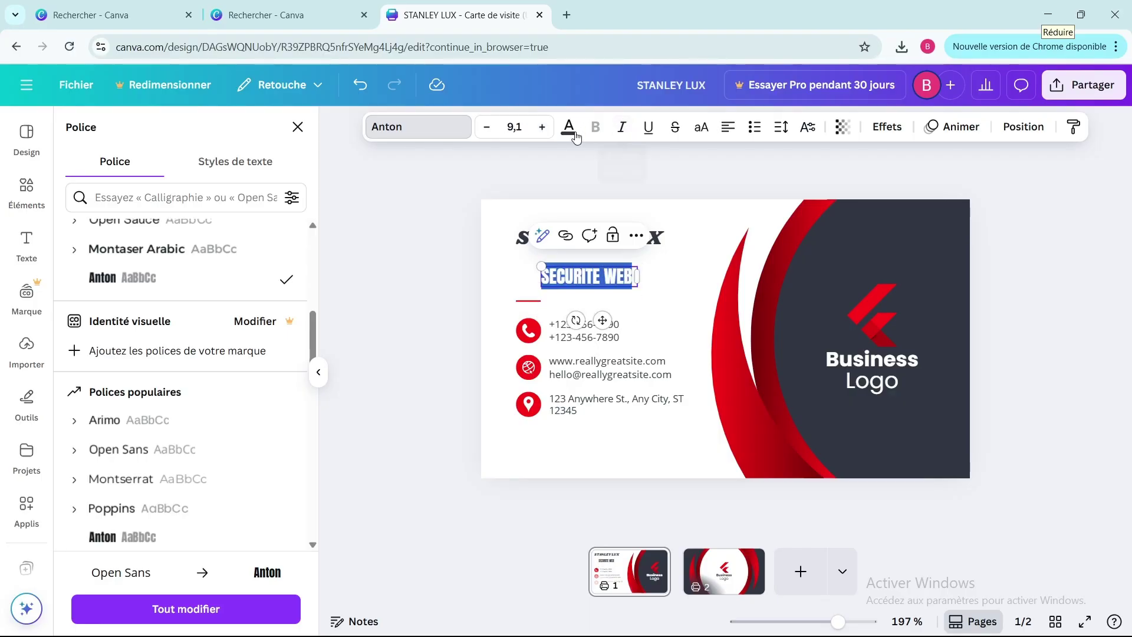
pyautogui.click(570, 128)
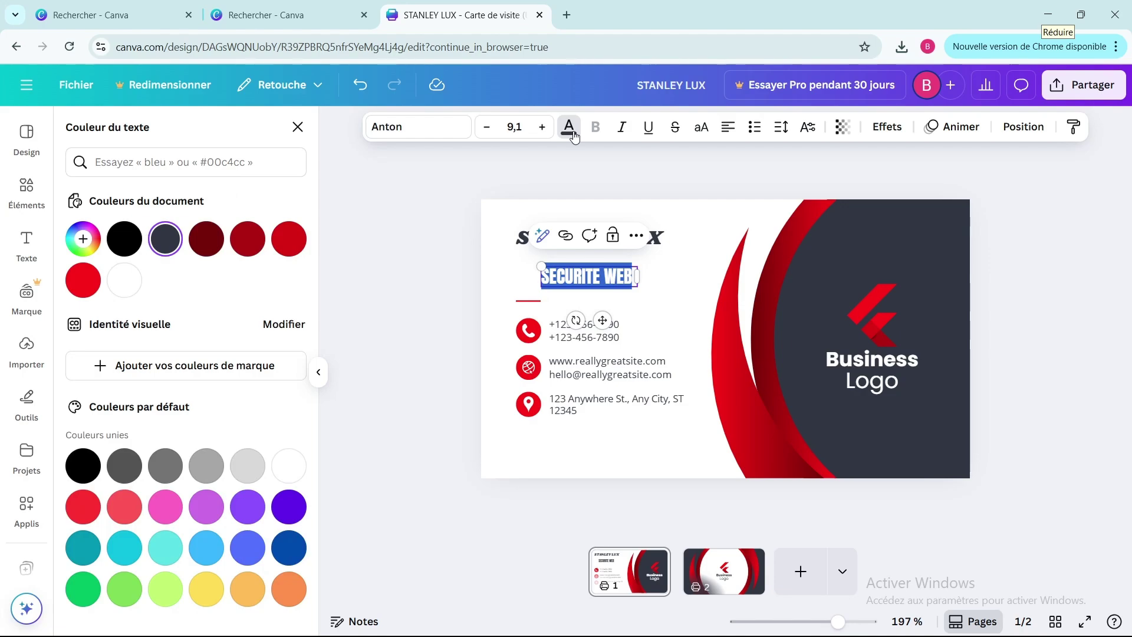
pyautogui.click(245, 238)
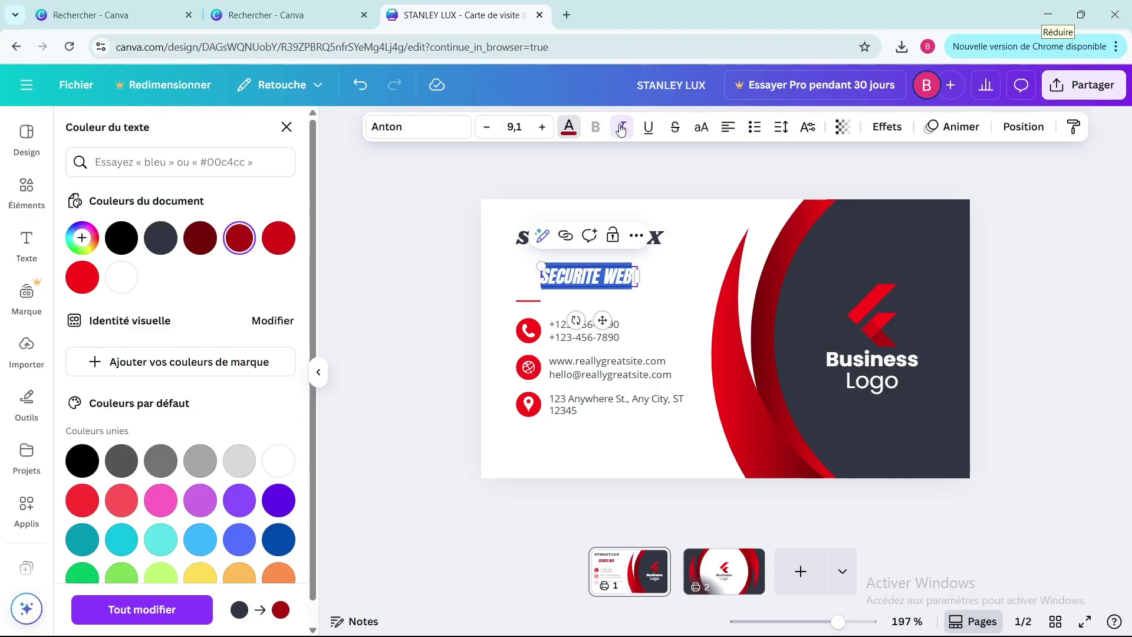
pyautogui.click(614, 178)
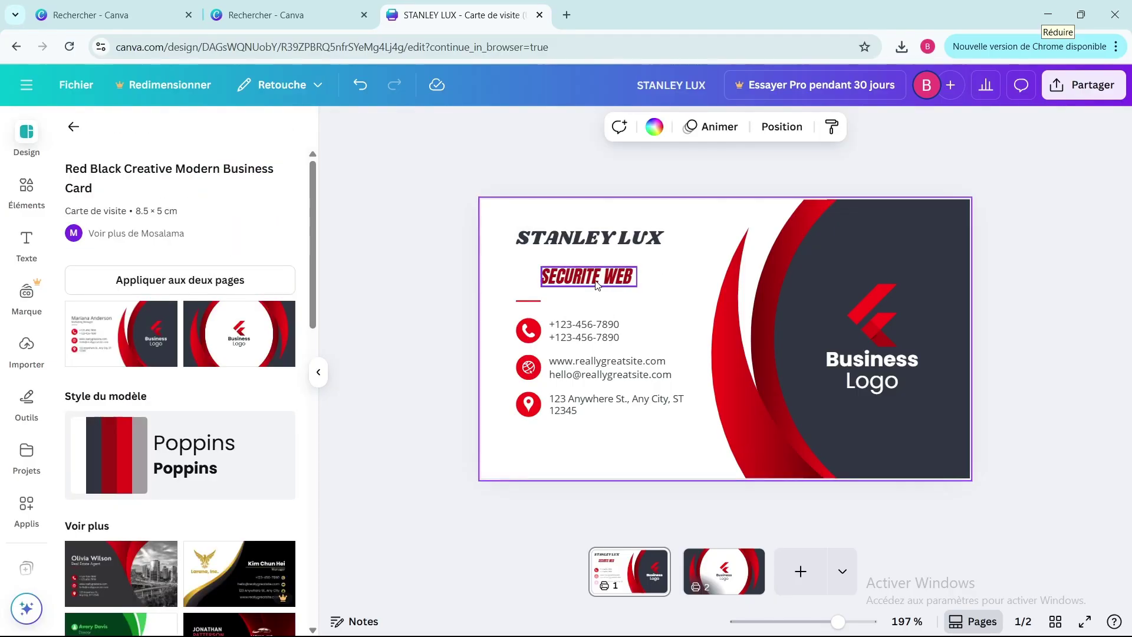
# - Center SECURITE WEB under the name and move the red chevron logo to the bottom-left corner
pyautogui.moveTo(597, 285); pyautogui.dragTo(615, 275)
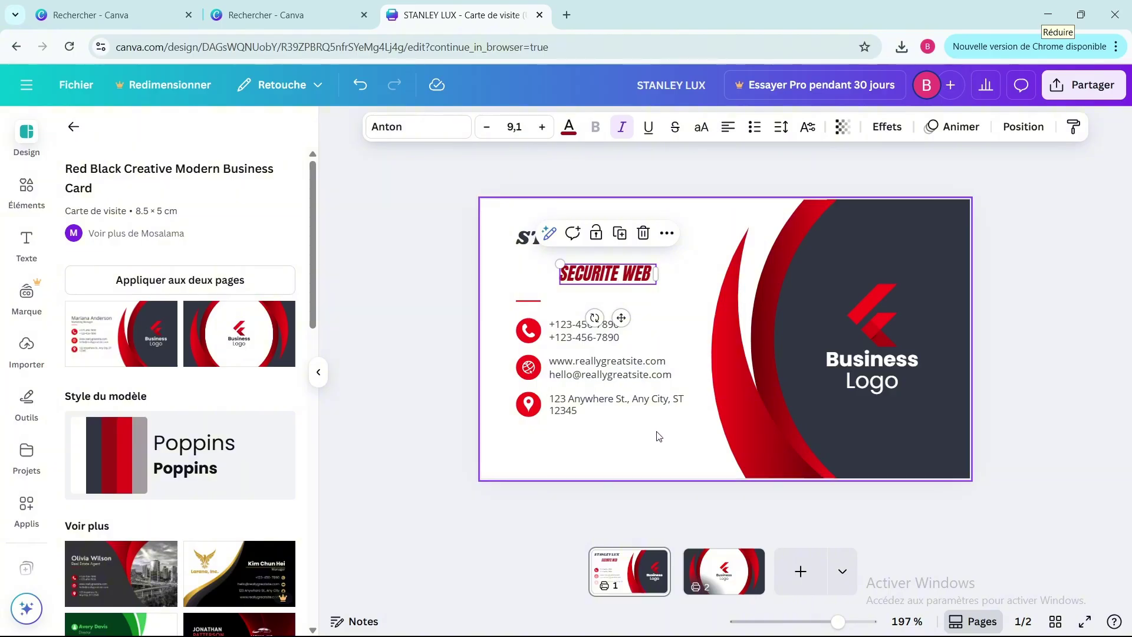
pyautogui.click(641, 448)
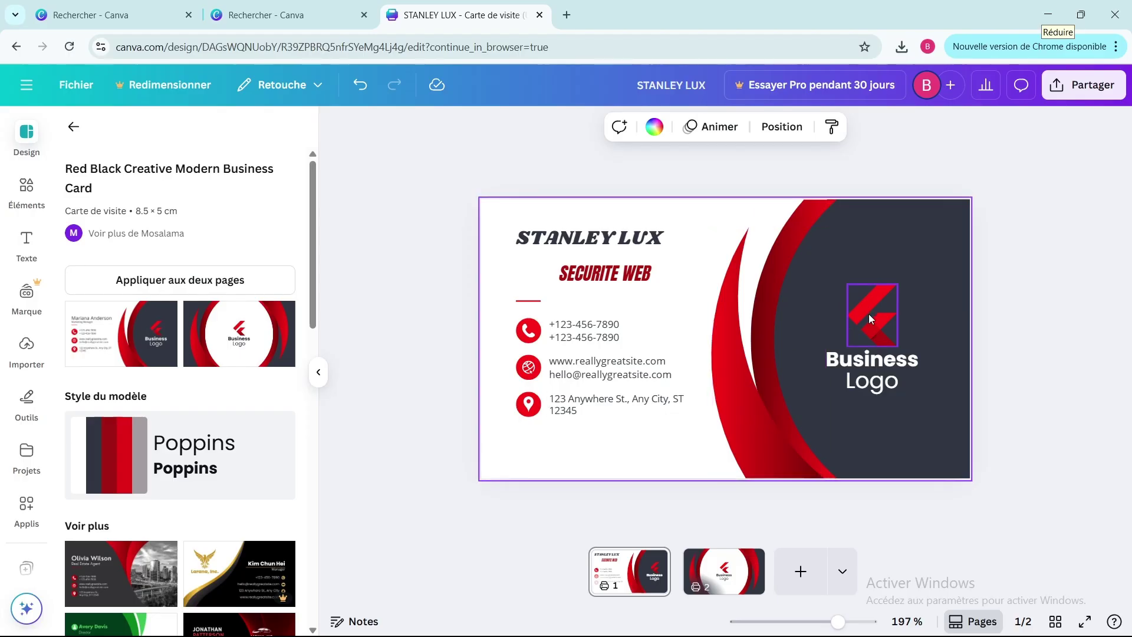
pyautogui.moveTo(869, 318); pyautogui.dragTo(482, 423)
pyautogui.click(672, 421)
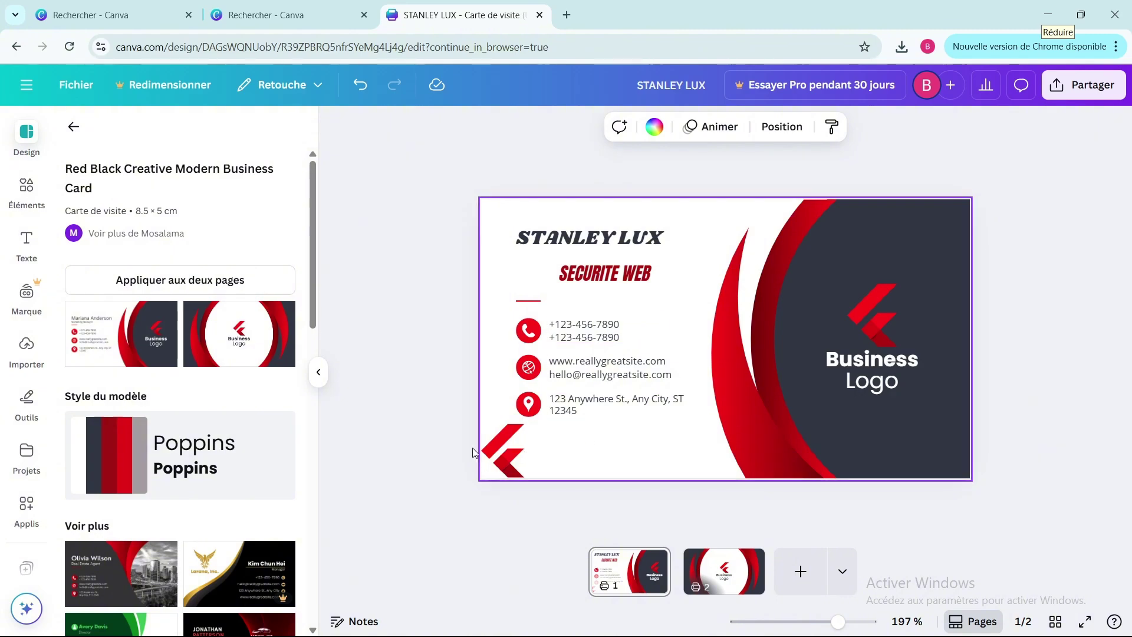
pyautogui.click(24, 511)
pyautogui.scroll(-6, 141, 566)
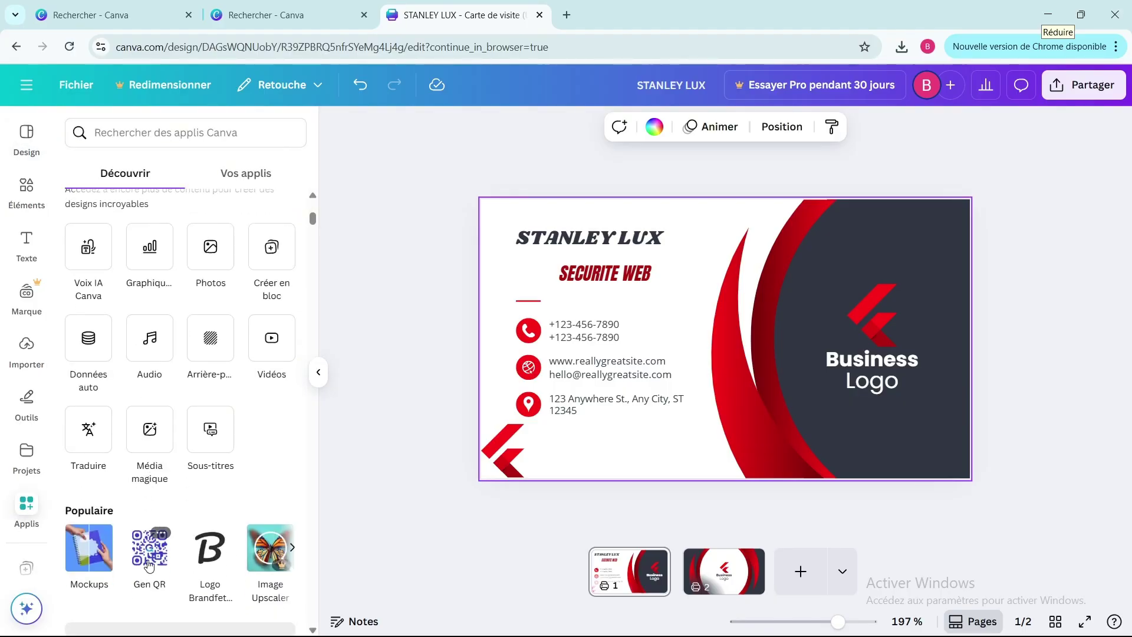
pyautogui.click(149, 549)
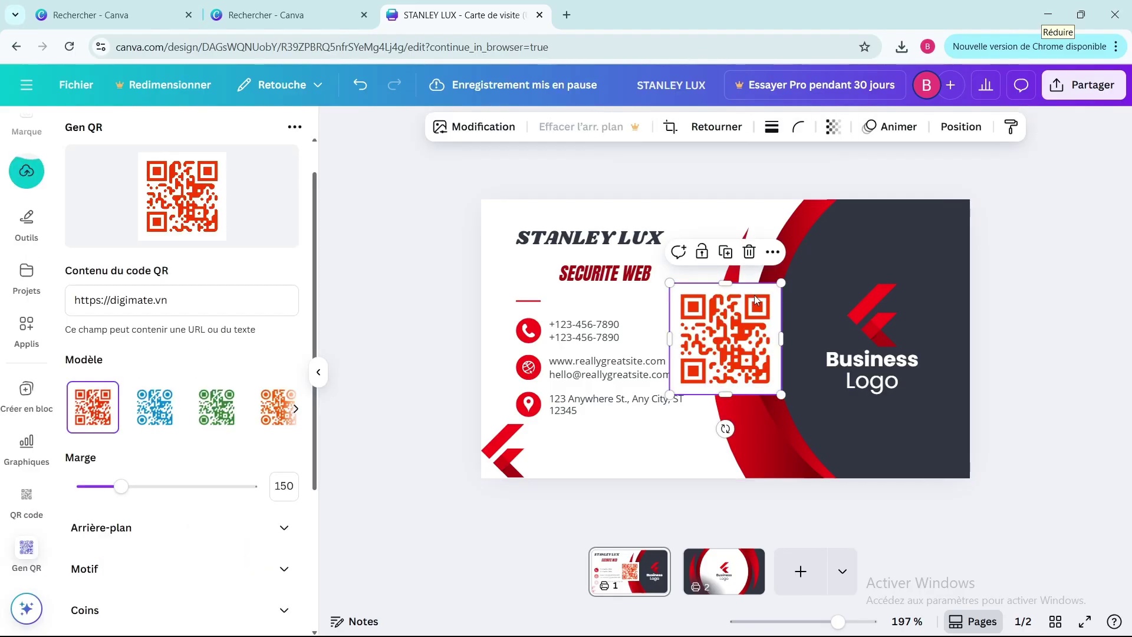
pyautogui.moveTo(782, 283); pyautogui.dragTo(729, 335)
pyautogui.moveTo(716, 356); pyautogui.dragTo(696, 434)
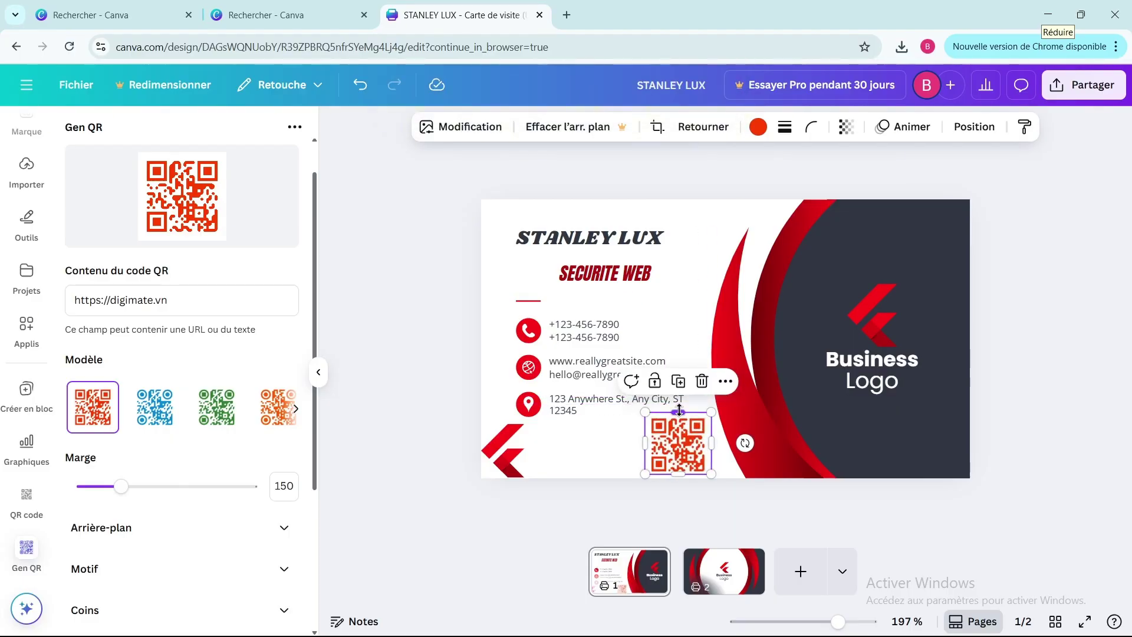
pyautogui.click(1023, 503)
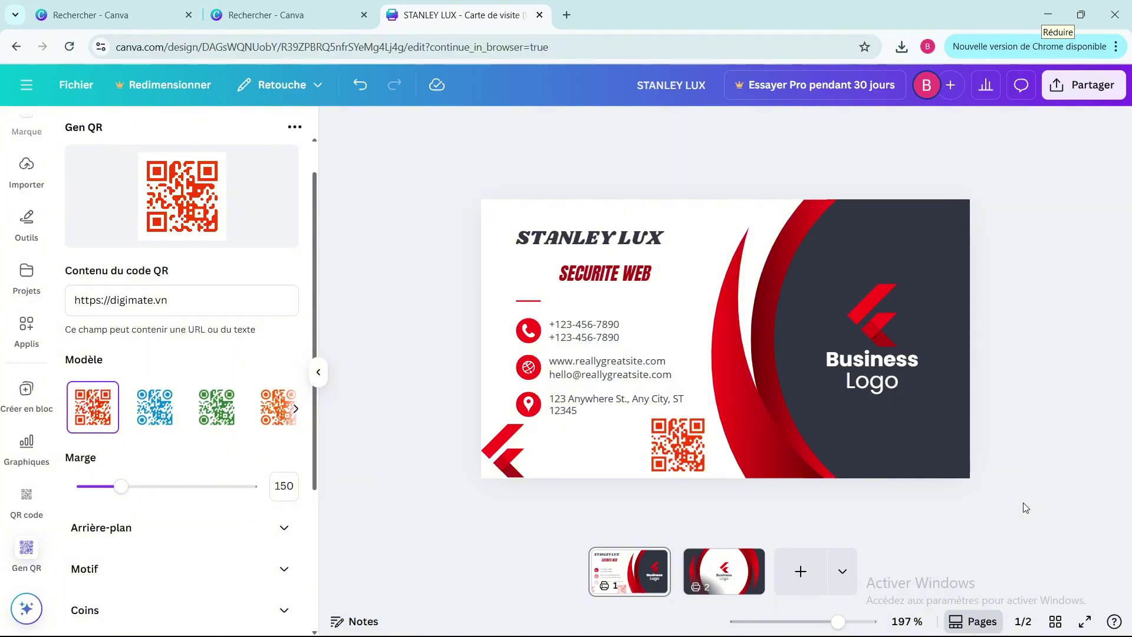
# - Replace 'Business' with DIGITAL and 'Logo' with SEC, then enlarge the SEC text
pyautogui.click(843, 369)
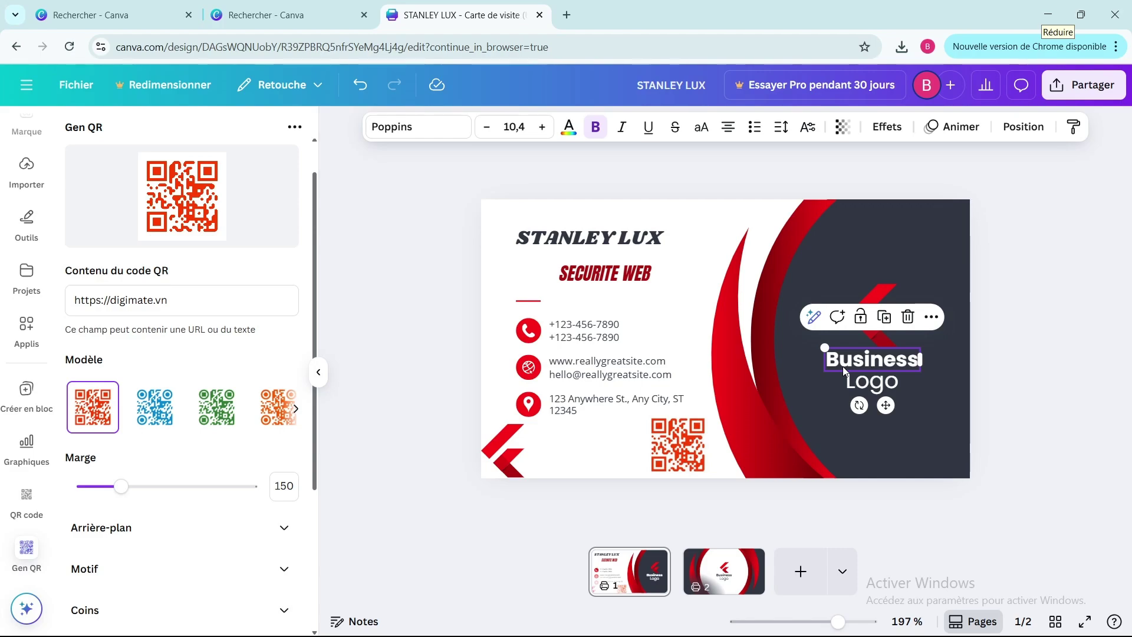
pyautogui.write('DIGI')
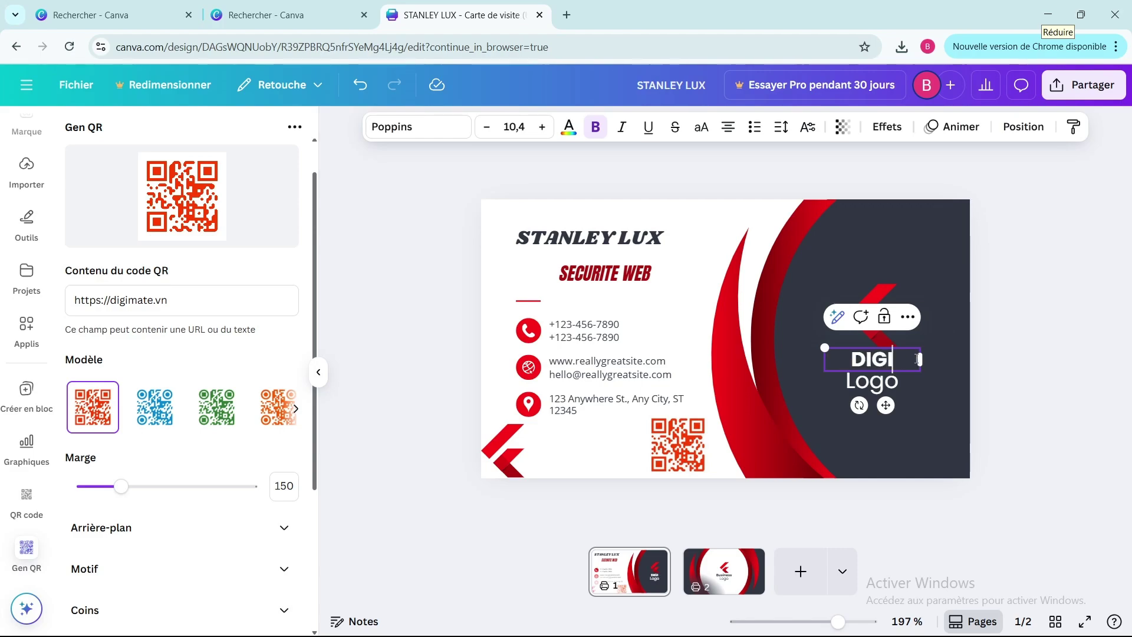
pyautogui.write('TAL')
pyautogui.doubleClick(901, 381)
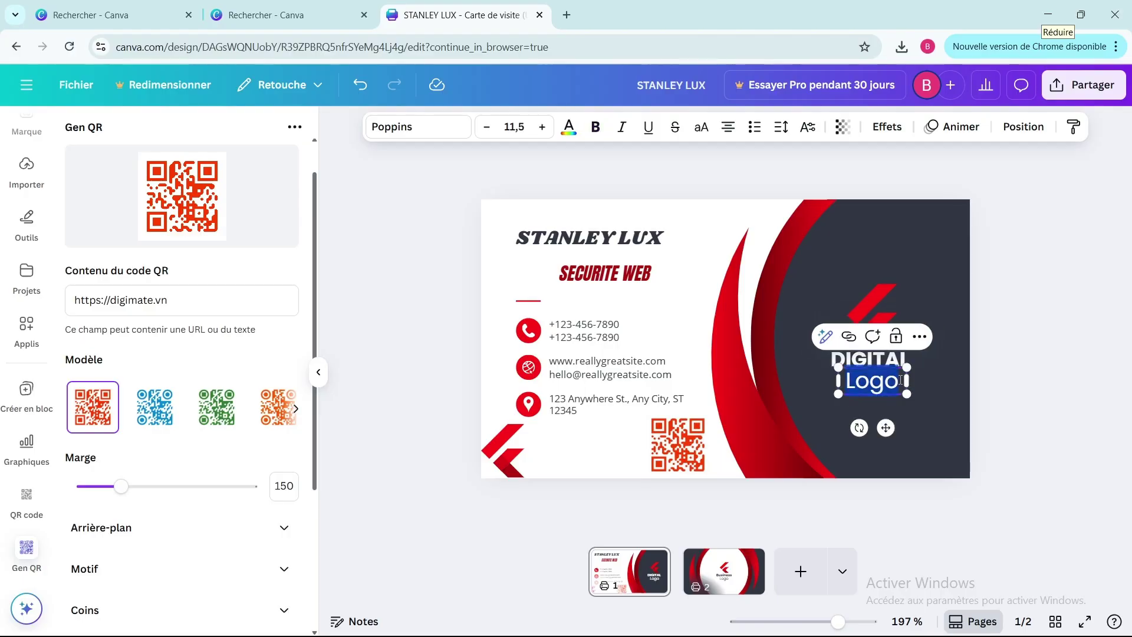
pyautogui.write('LO')
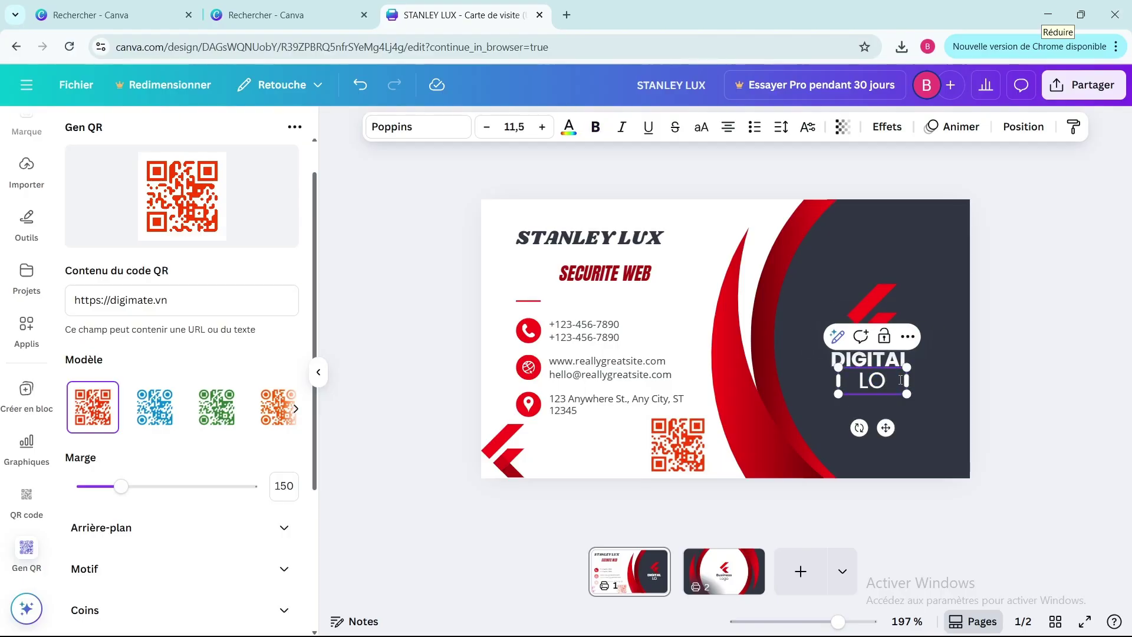
pyautogui.press('BackSpace')
pyautogui.press('BackSpace')
pyautogui.write('SEC')
pyautogui.moveTo(908, 366); pyautogui.dragTo(932, 386)
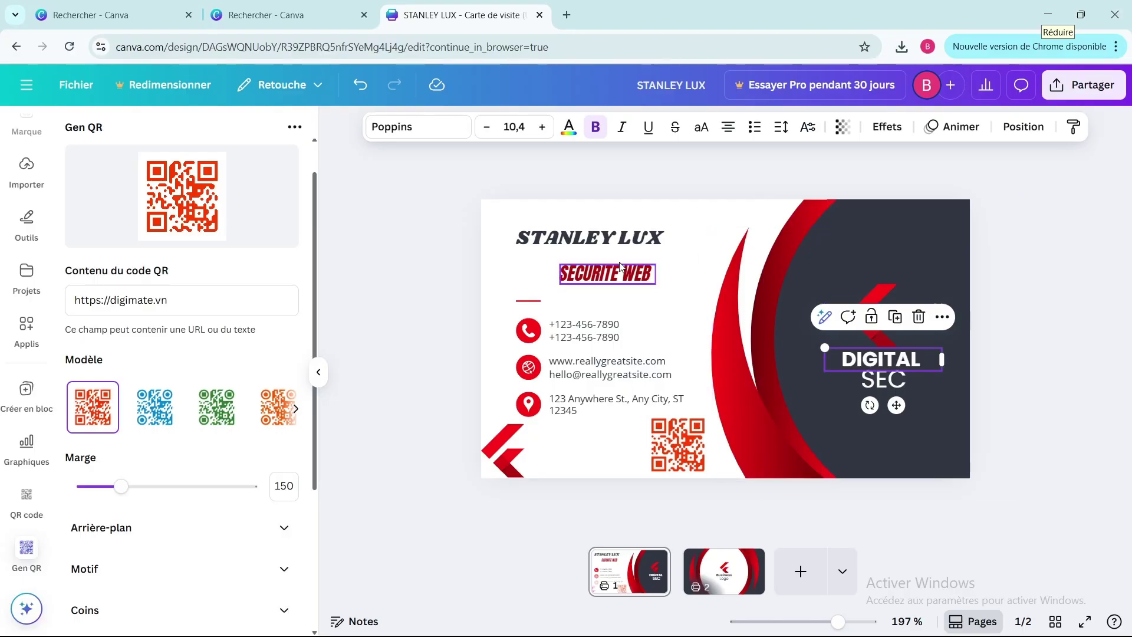
pyautogui.scroll(1, 39, 190)
# - Search Éléments for 'LOGO DE SECURITE WEB' and show all Illustrations results
pyautogui.scroll(3, 39, 190)
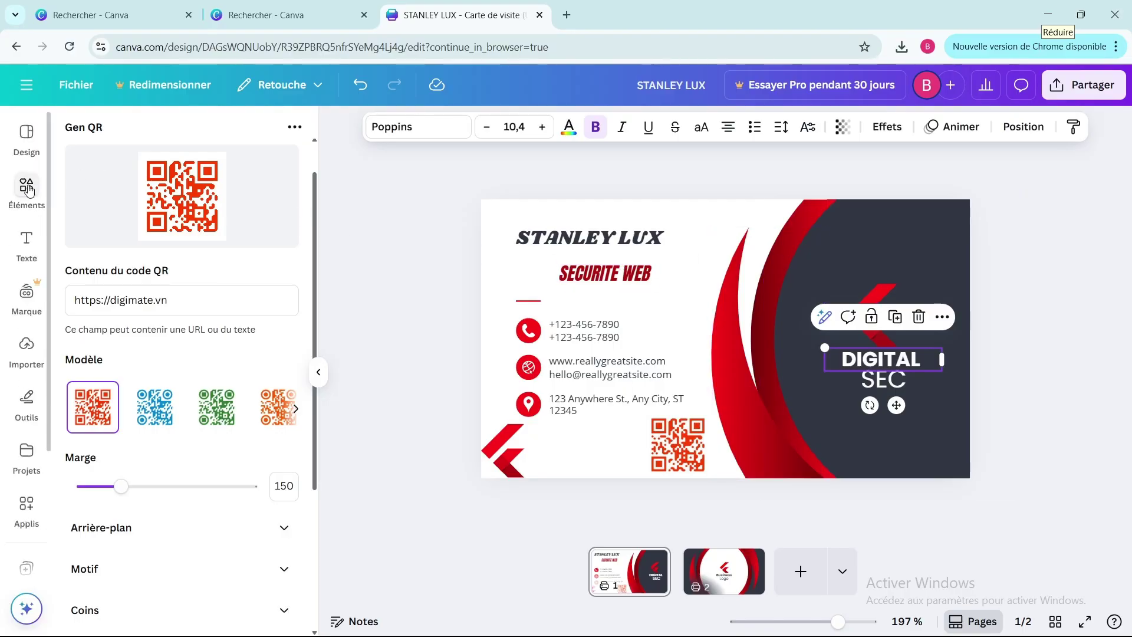
pyautogui.click(35, 187)
pyautogui.click(107, 128)
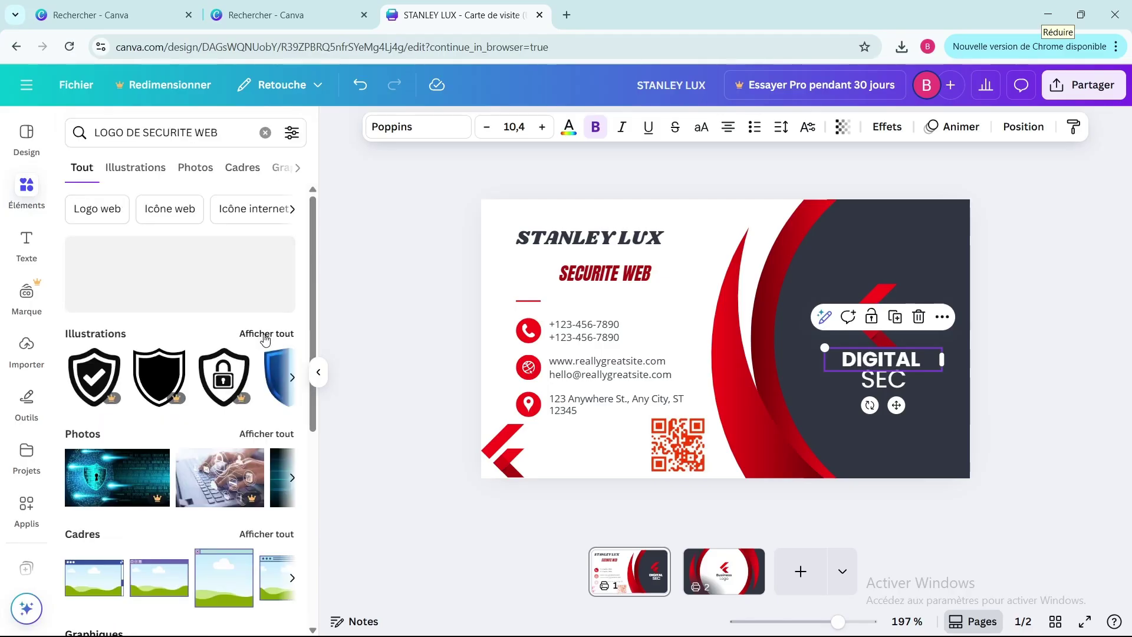
pyautogui.click(263, 337)
# - Add the ID-card illustration, shrink it and place it in the top-right corner
pyautogui.scroll(-3, 215, 449)
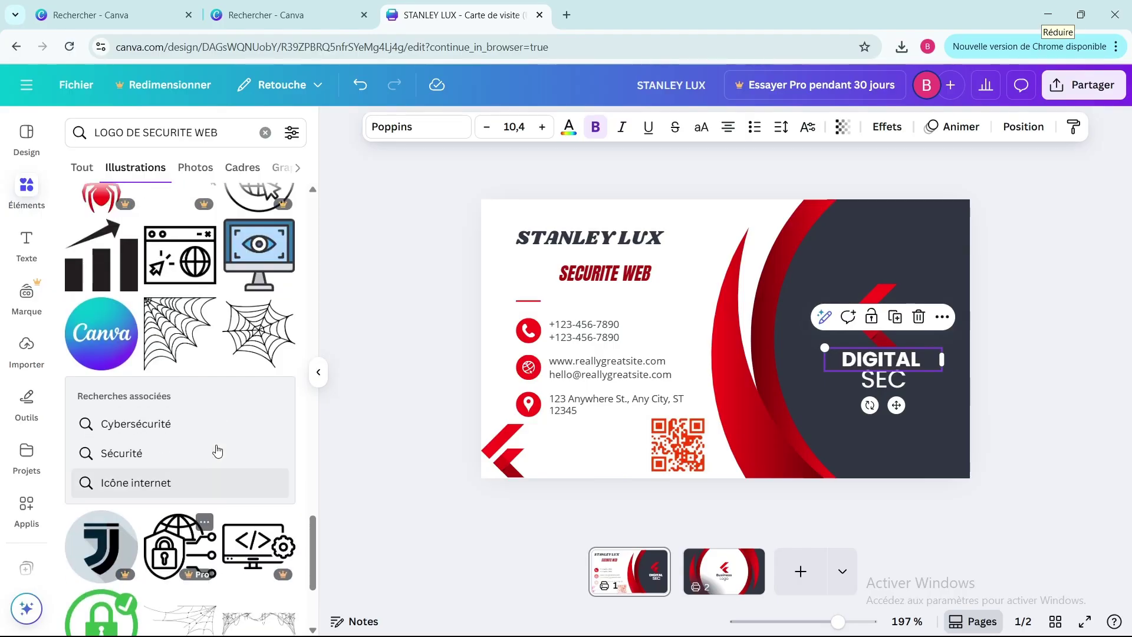
pyautogui.scroll(-5, 217, 450)
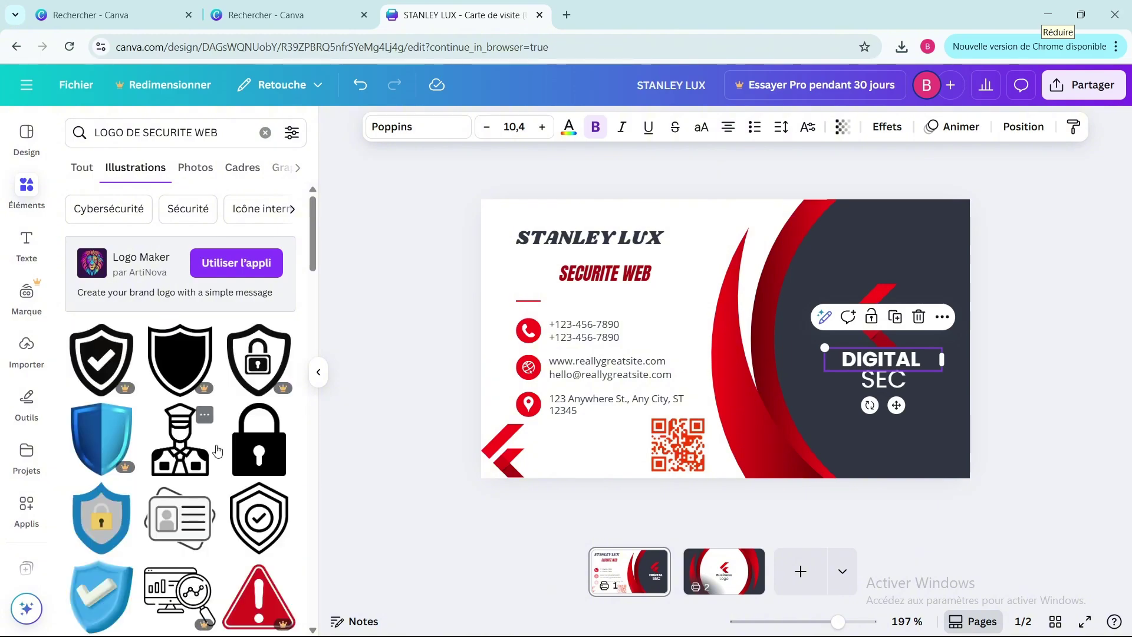
pyautogui.scroll(-3, 207, 519)
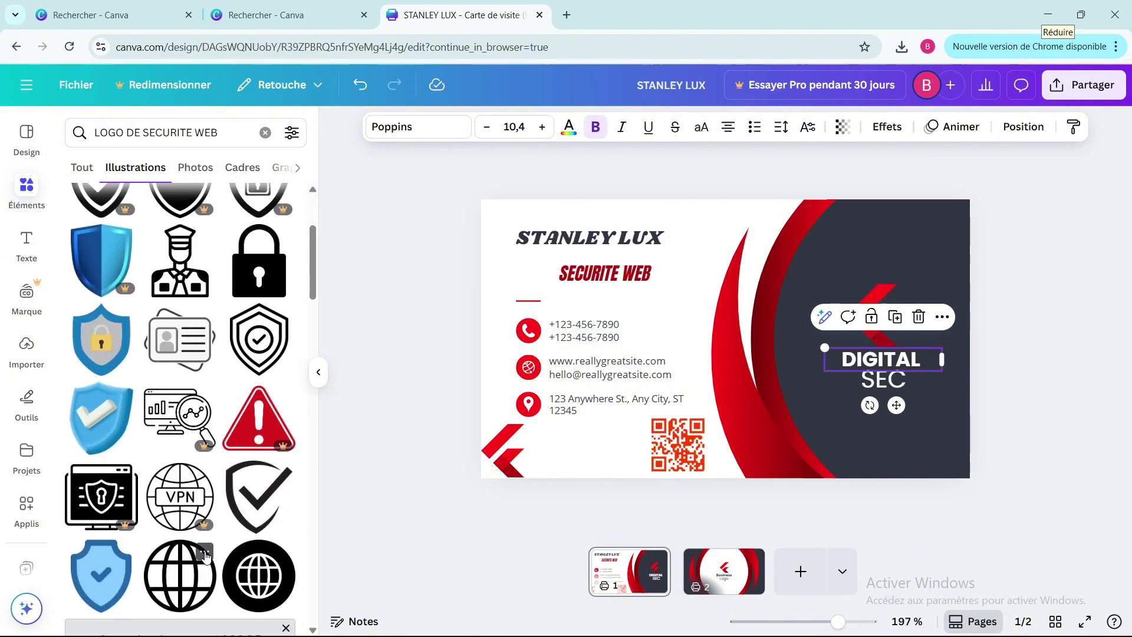
pyautogui.click(201, 360)
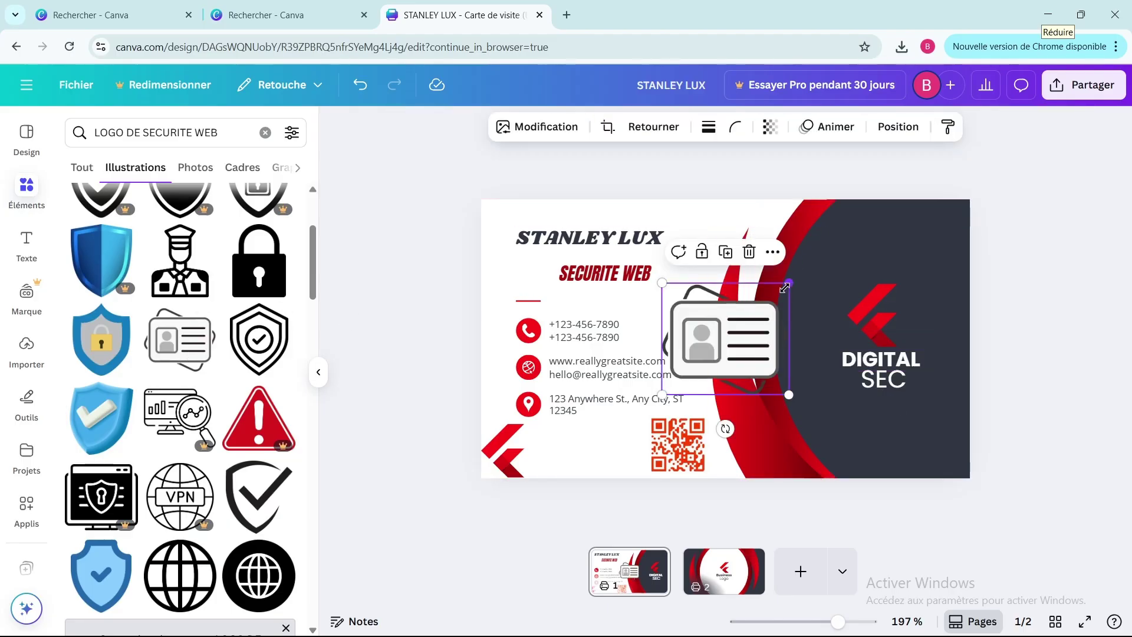
pyautogui.moveTo(789, 283); pyautogui.dragTo(948, 210)
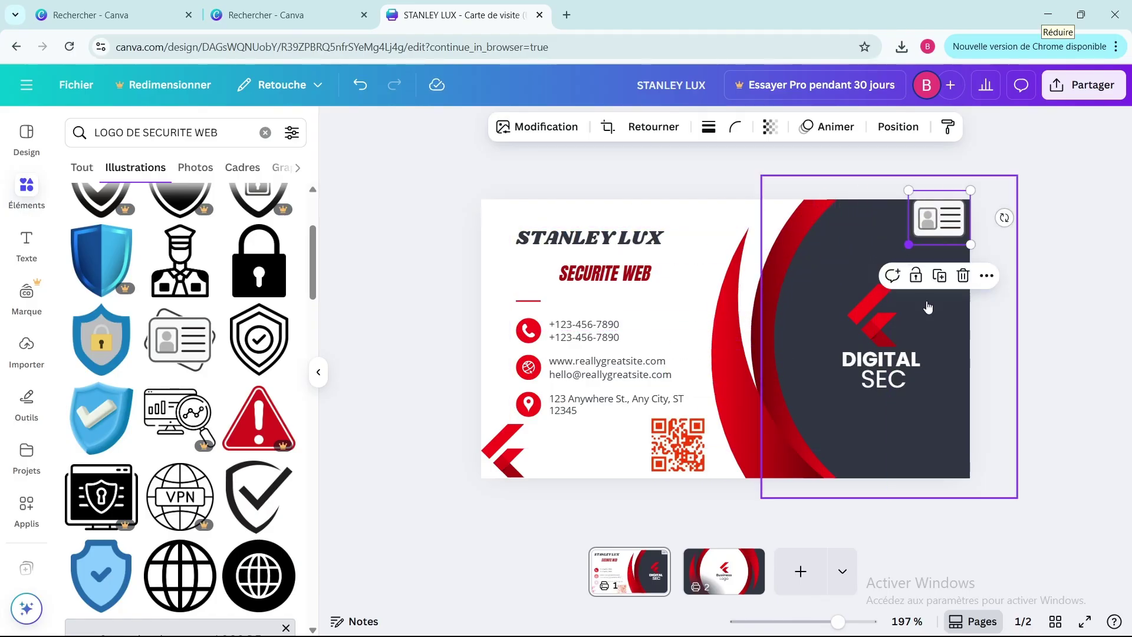
pyautogui.click(1050, 401)
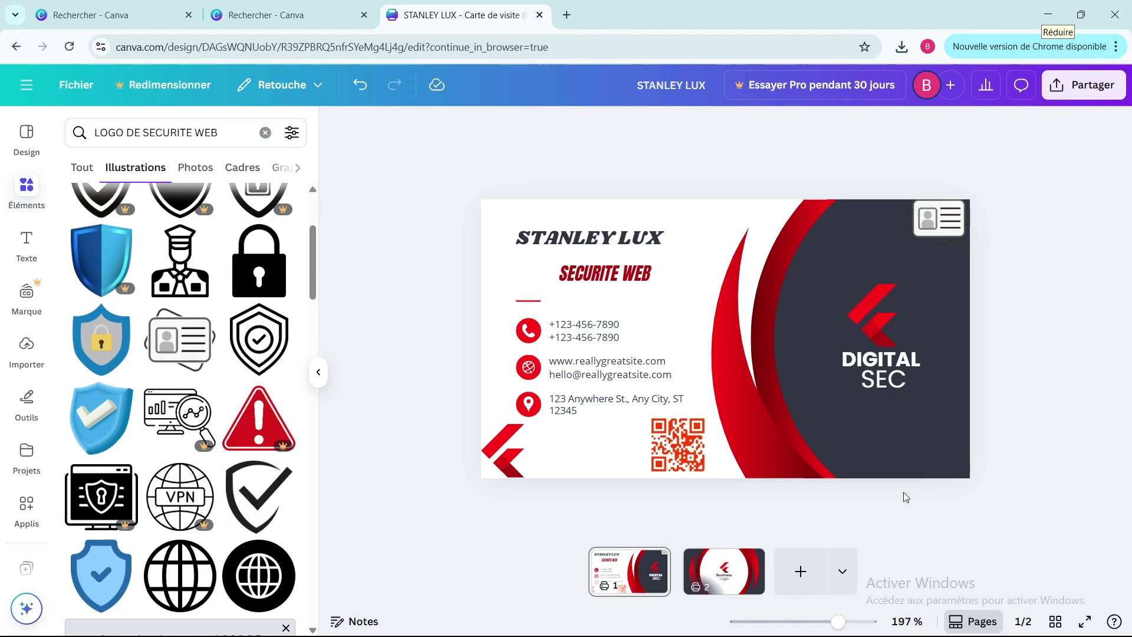
# - Add a shield-check illustration to the card's back side and shrink it to a small size
pyautogui.click(725, 568)
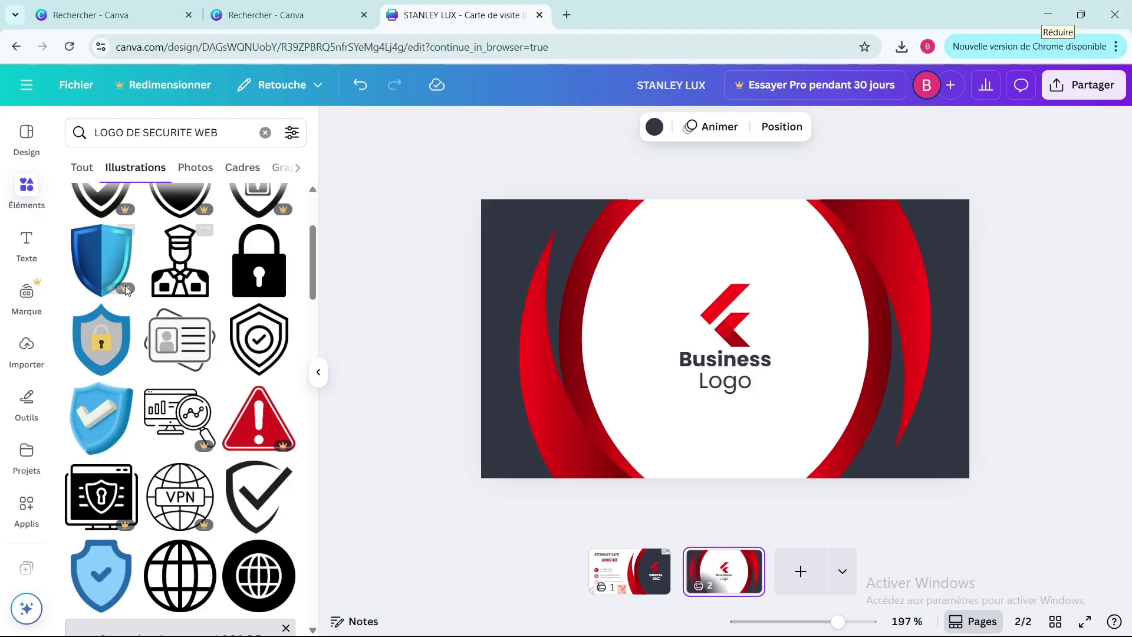
pyautogui.click(262, 341)
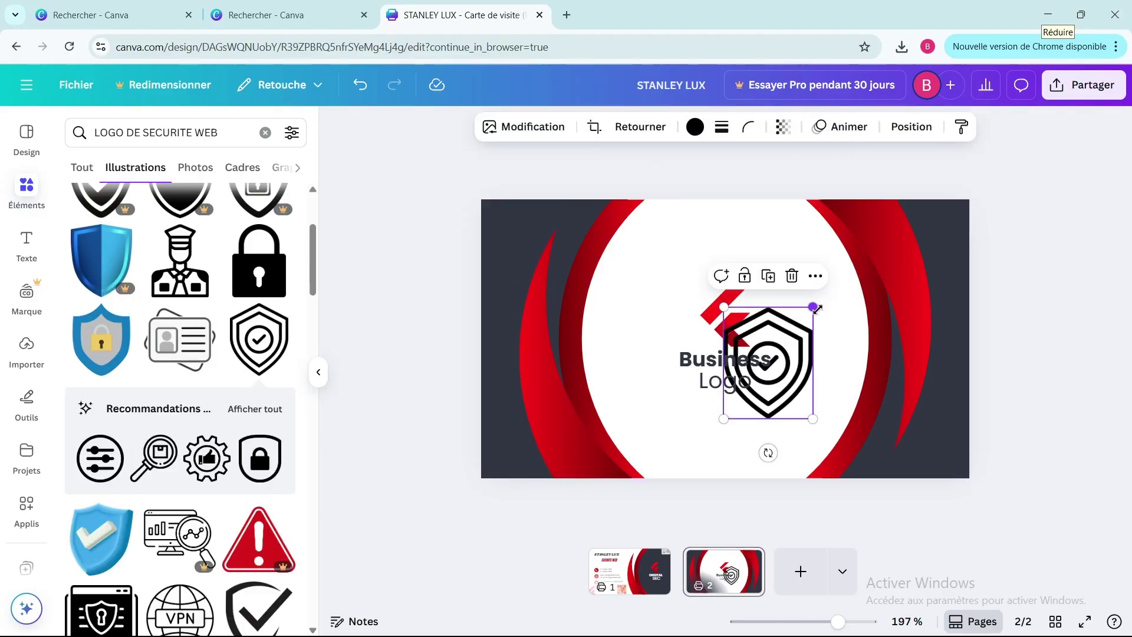
pyautogui.moveTo(813, 307); pyautogui.dragTo(726, 450)
# - Replace the 'Business Logo' text with 'DIGITAL SEC' and widen the SEC text box
pyautogui.click(742, 362)
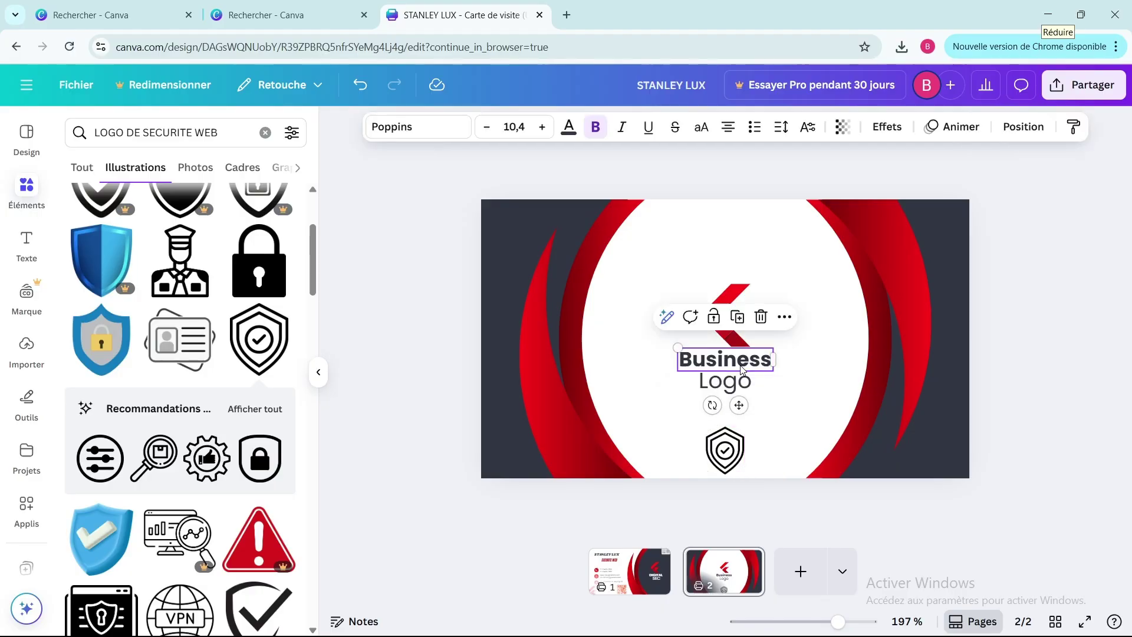
pyautogui.click(742, 363)
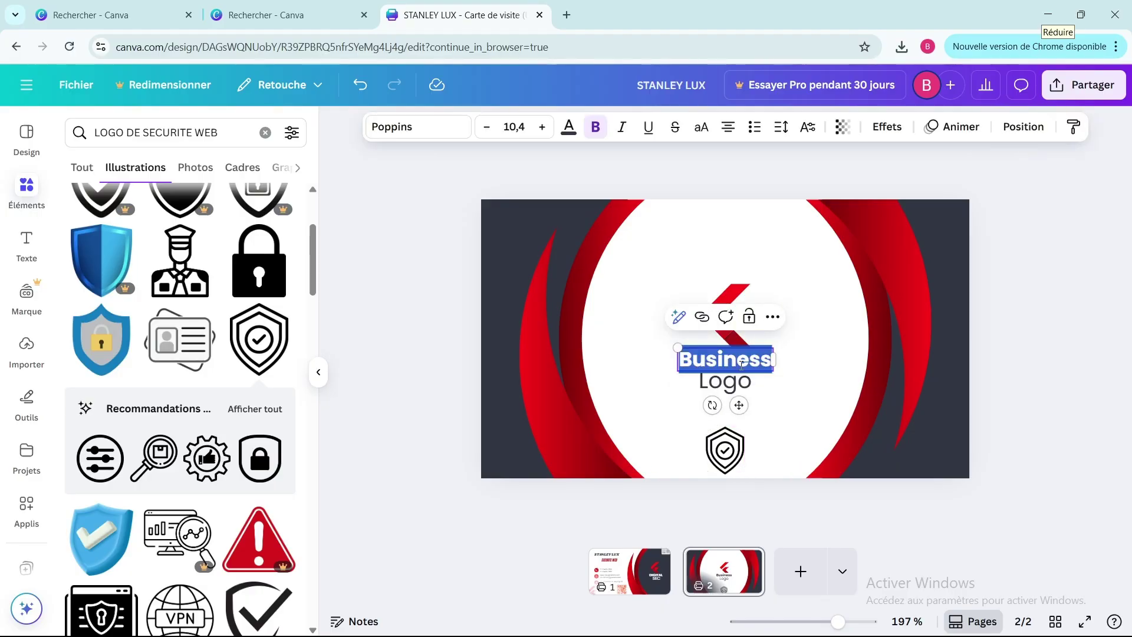
pyautogui.write('DIGITAL')
pyautogui.doubleClick(753, 382)
pyautogui.write('SEC')
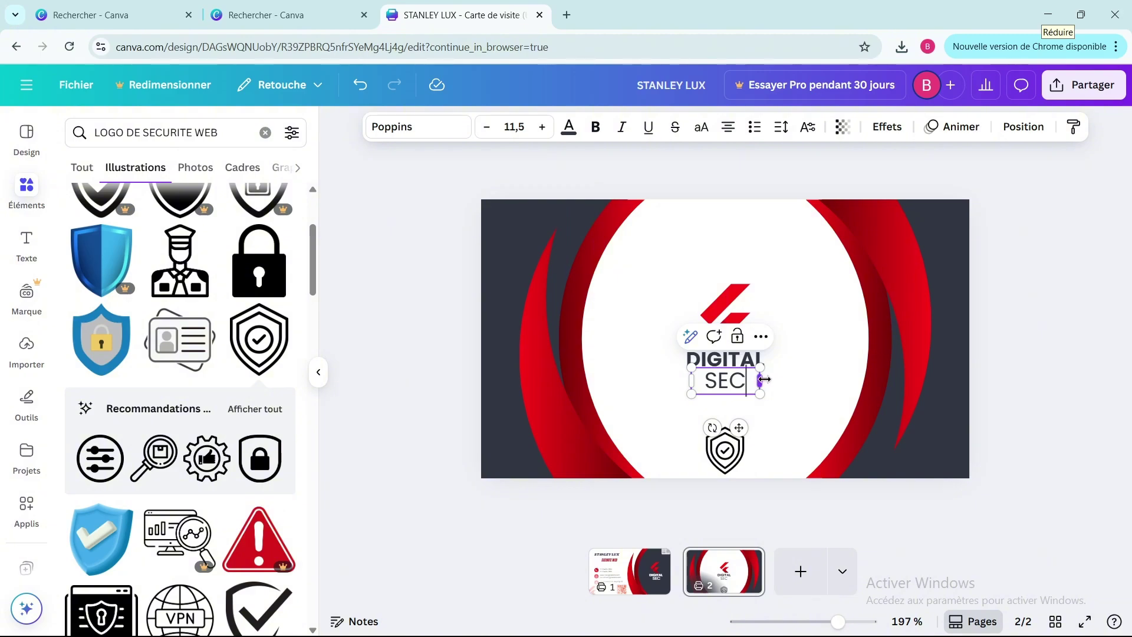
pyautogui.moveTo(761, 380); pyautogui.dragTo(792, 384)
pyautogui.click(802, 360)
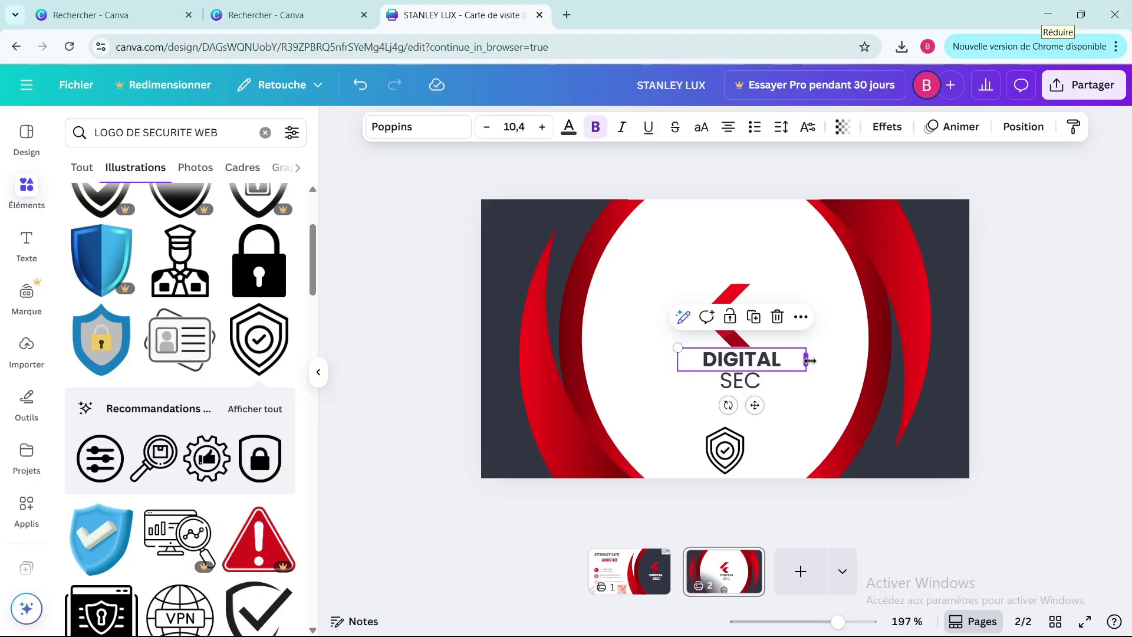
pyautogui.click(788, 434)
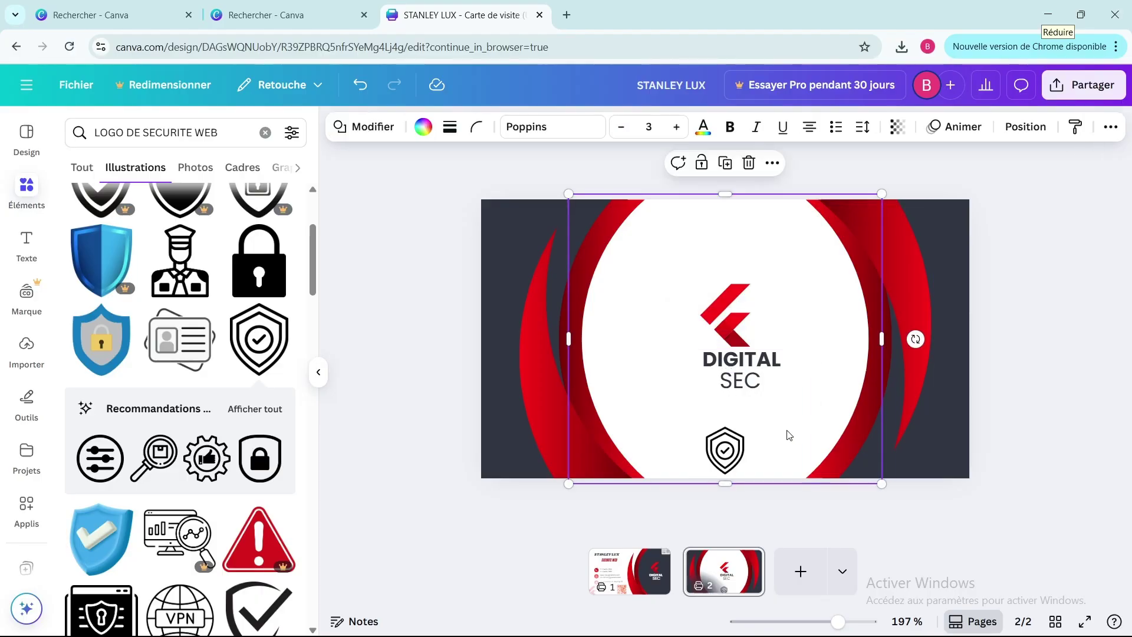
pyautogui.scroll(2, 789, 435)
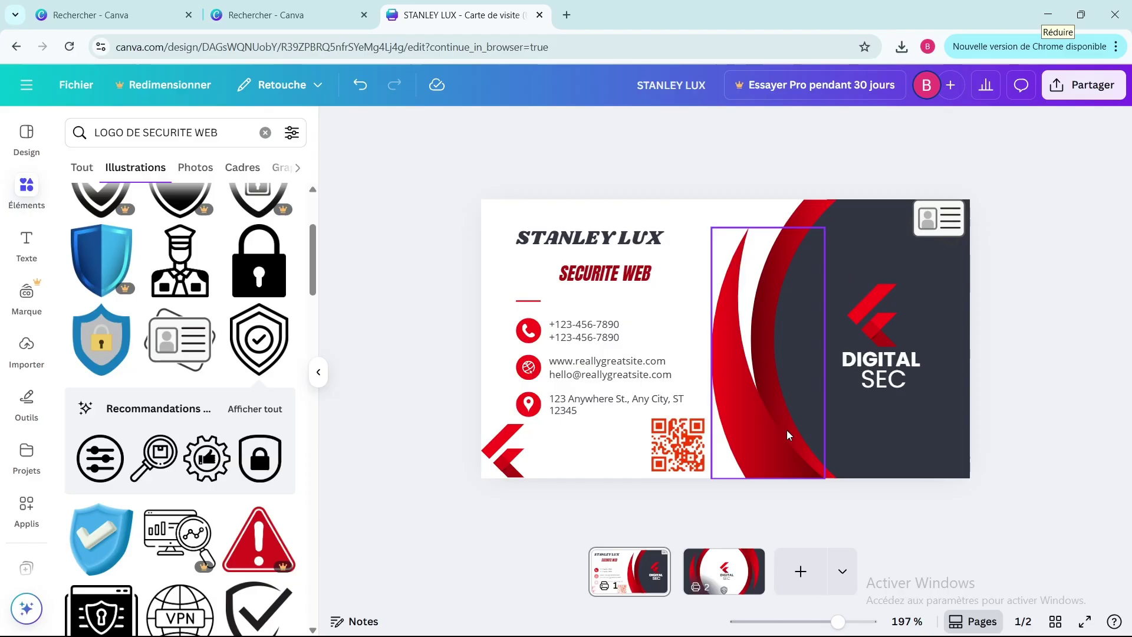
# - Duplicate the website and e-mail text box to page 2 and move it to the card's top edge
pyautogui.click(571, 373)
pyautogui.click(639, 325)
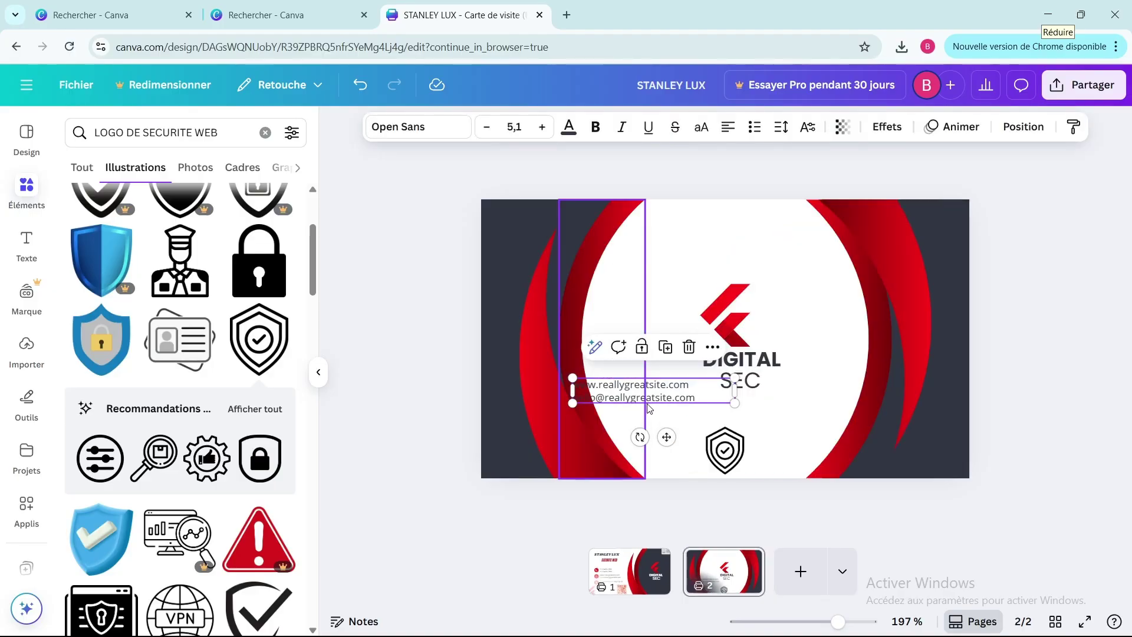
pyautogui.moveTo(671, 394); pyautogui.dragTo(755, 226)
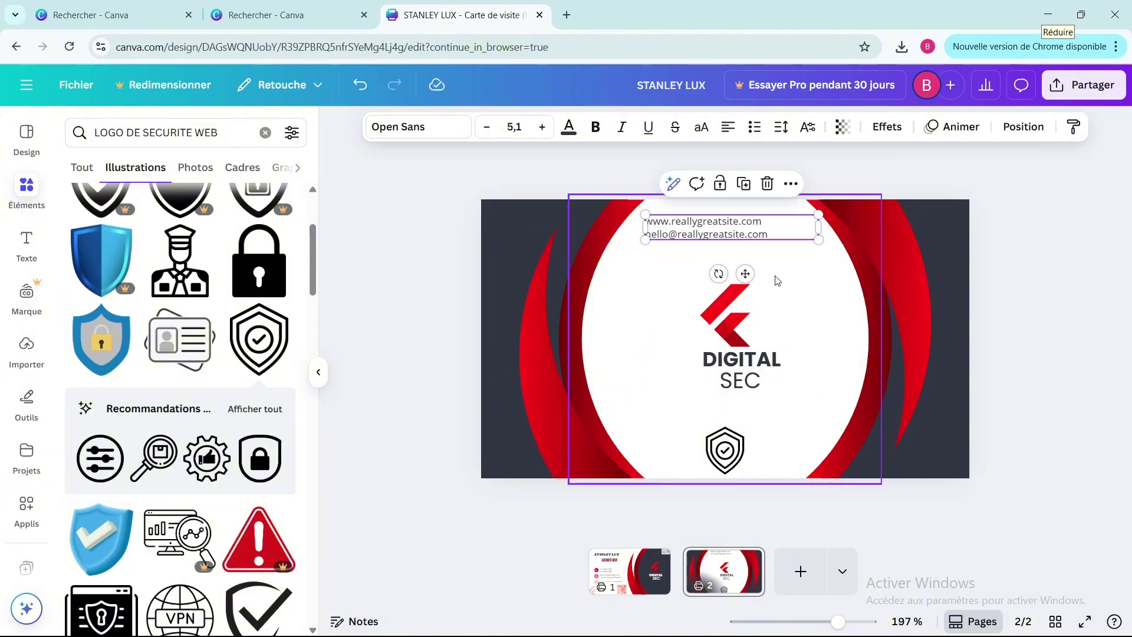
pyautogui.scroll(5, 775, 275)
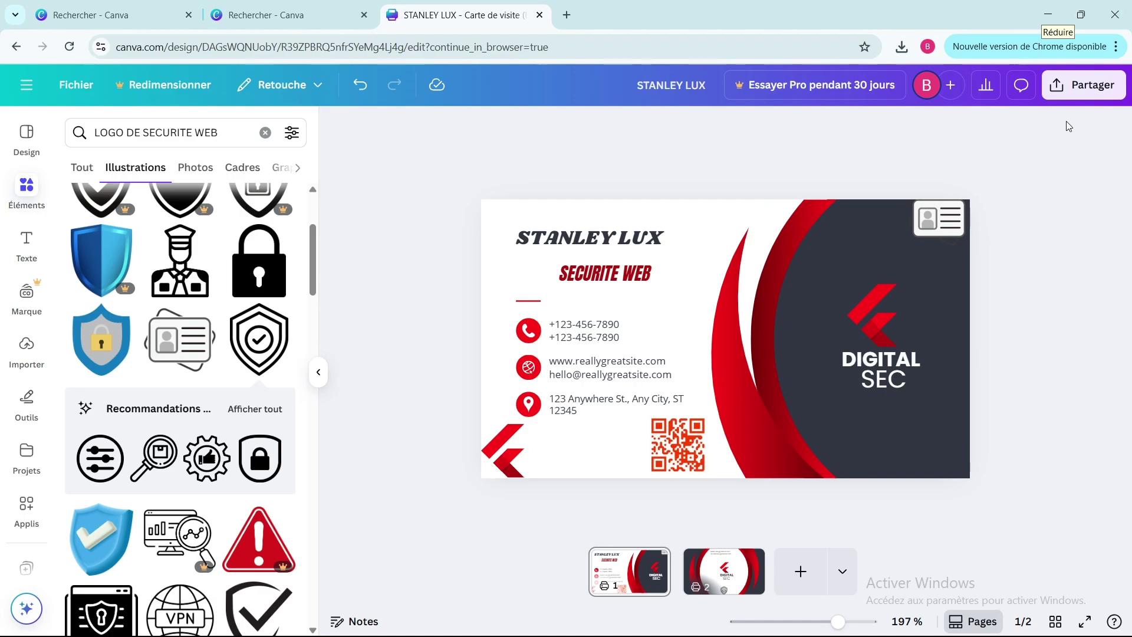
# - Open the PNG download settings with both Page 1 and Page 2 selected
pyautogui.click(1074, 99)
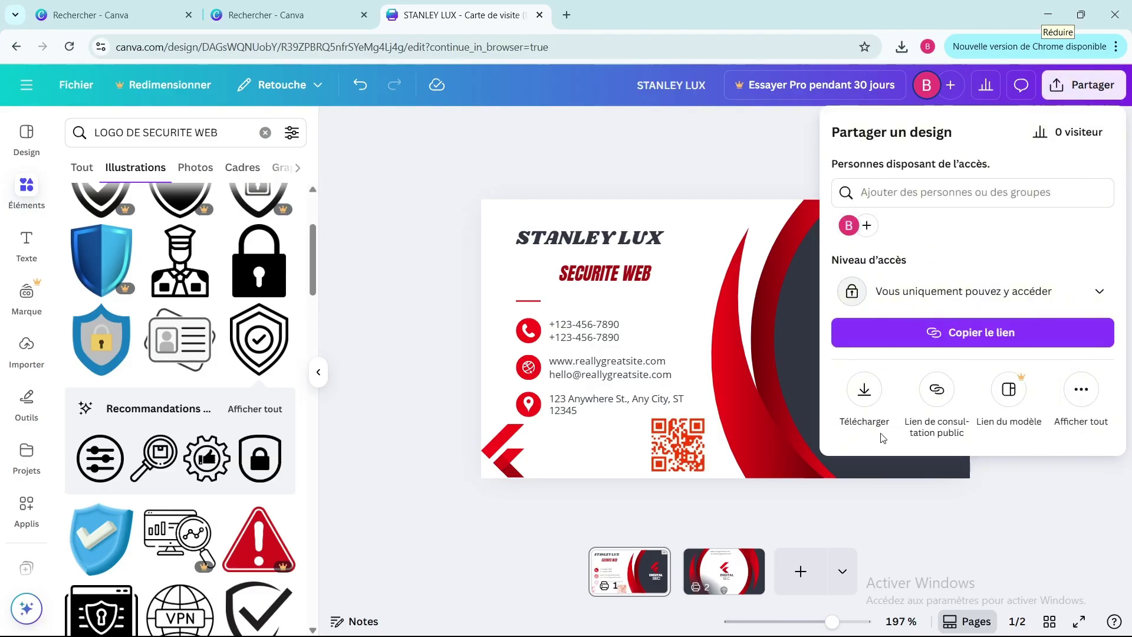
pyautogui.click(866, 386)
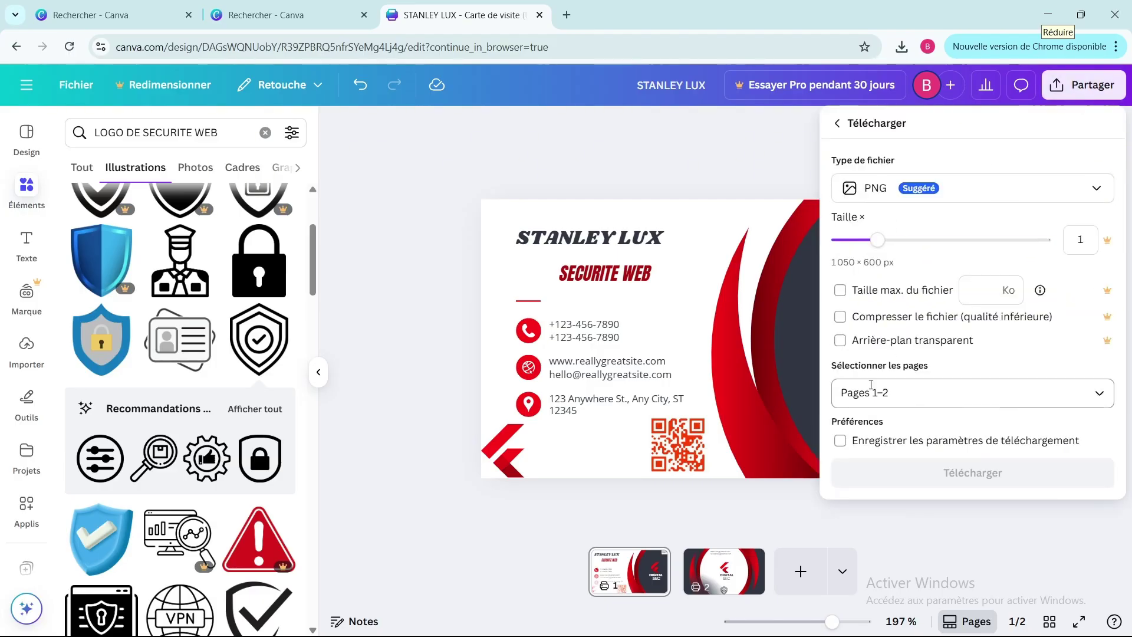
pyautogui.click(1101, 394)
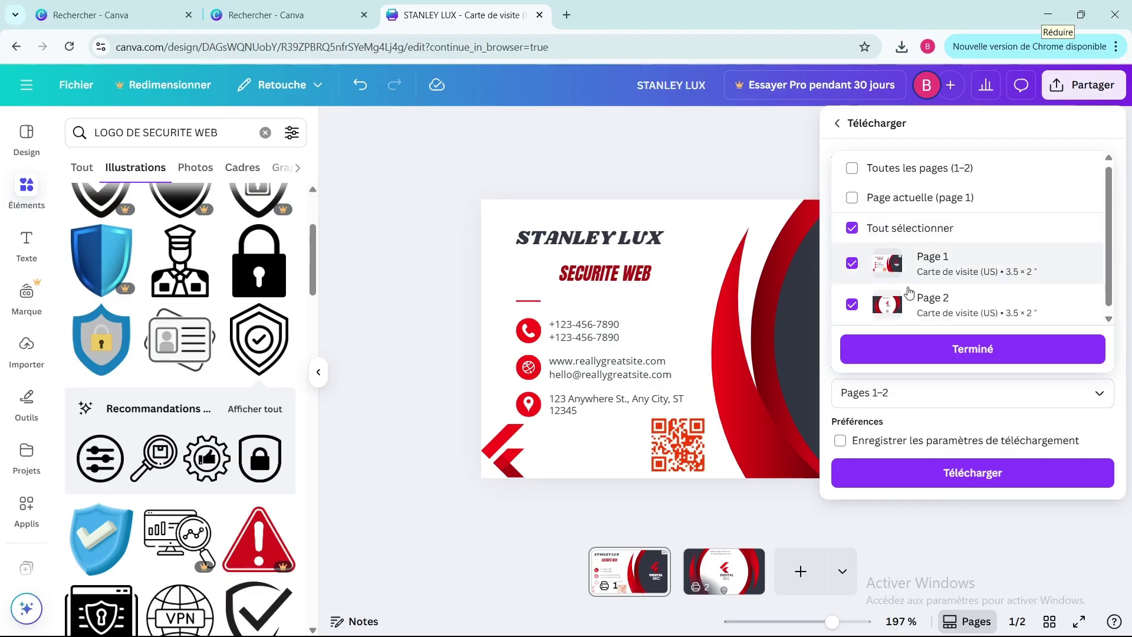
pyautogui.click(940, 349)
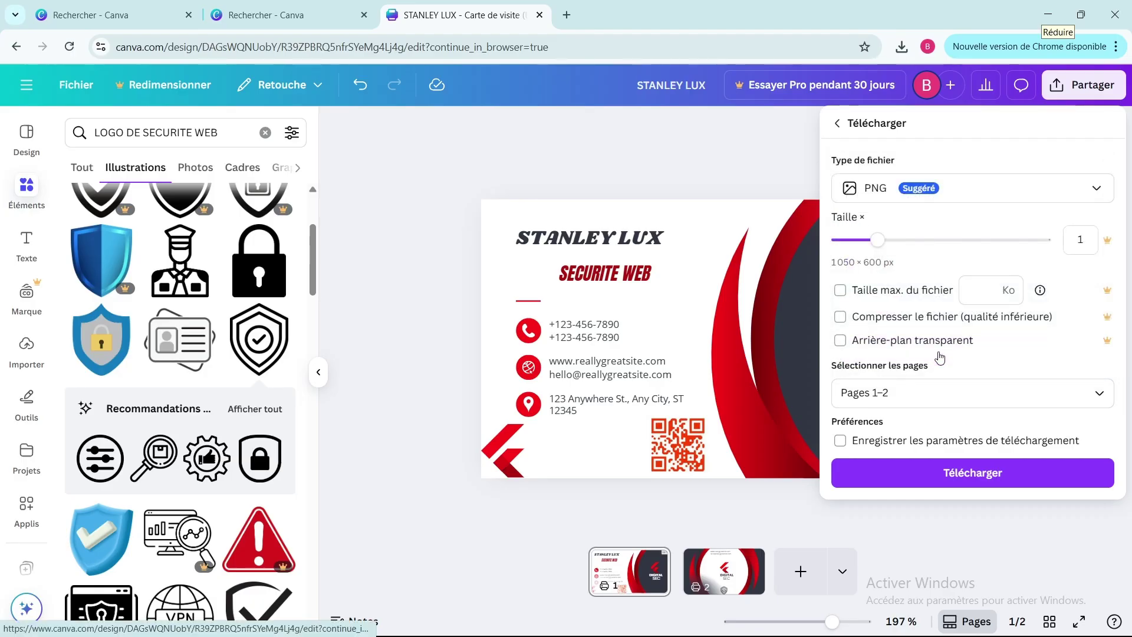